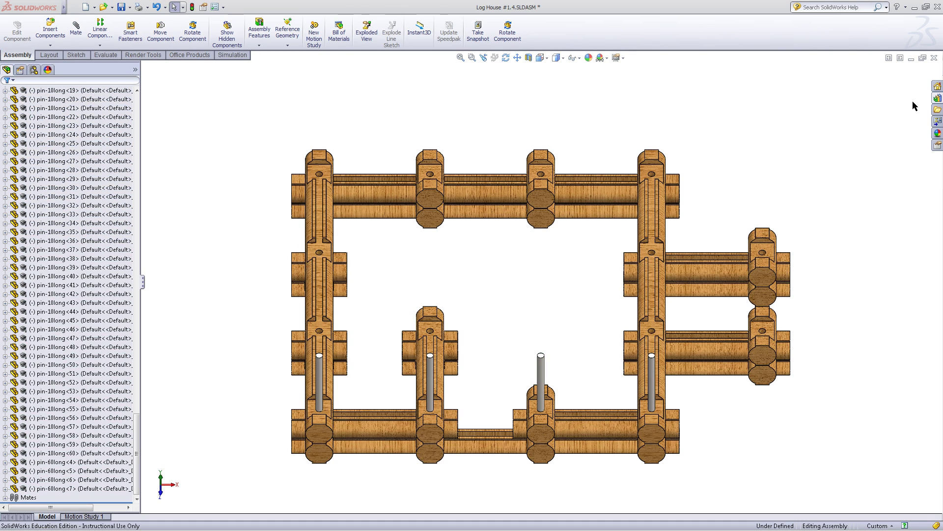
Insert two window-50x40 copies from the Design Library beside the log frame.
click(938, 98)
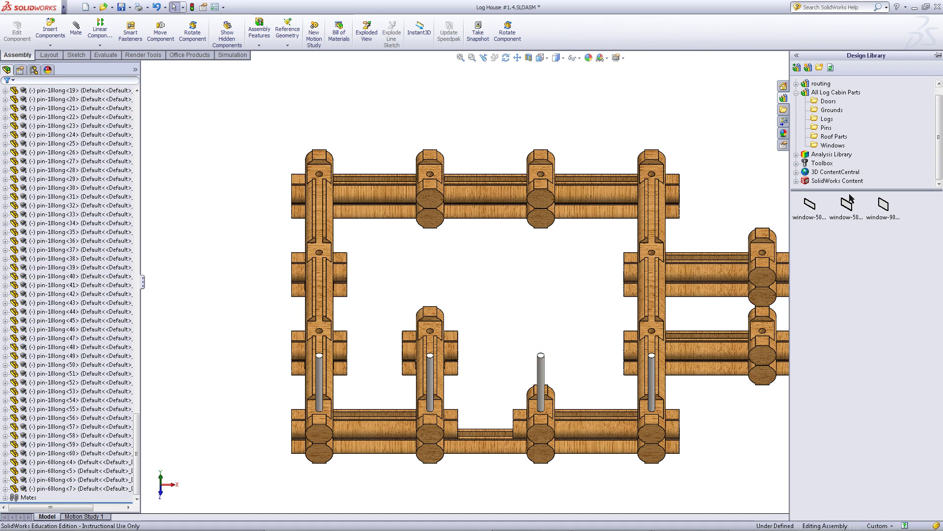
drag(848, 207, 740, 161)
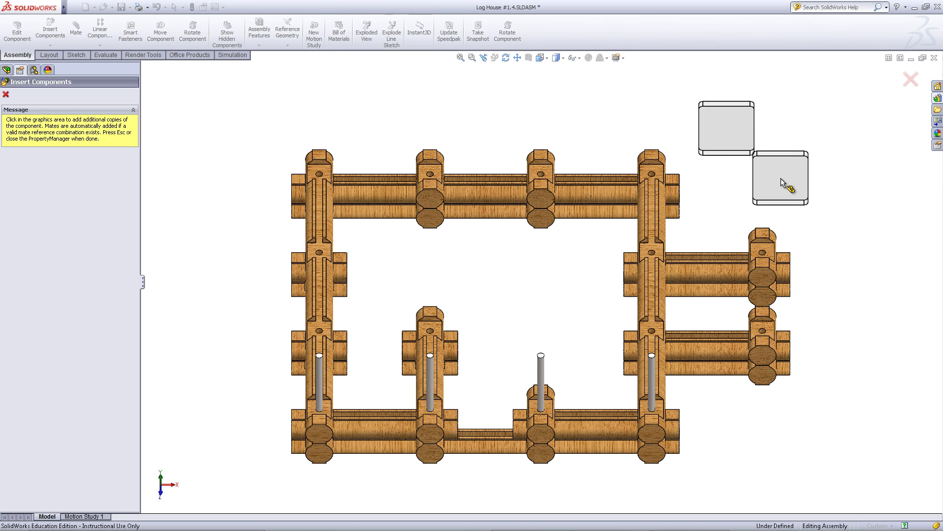
click(781, 182)
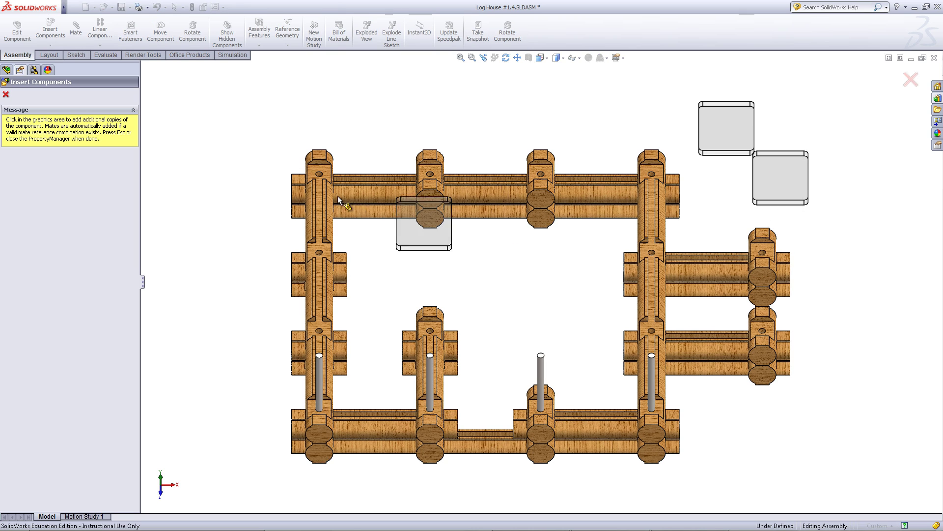
Mate the first window coincident with the log slot face.
click(7, 95)
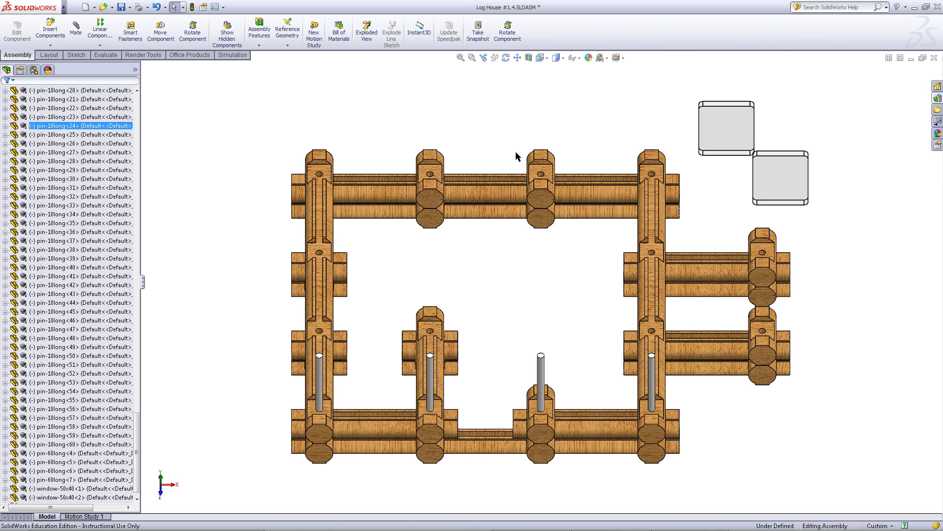
click(548, 107)
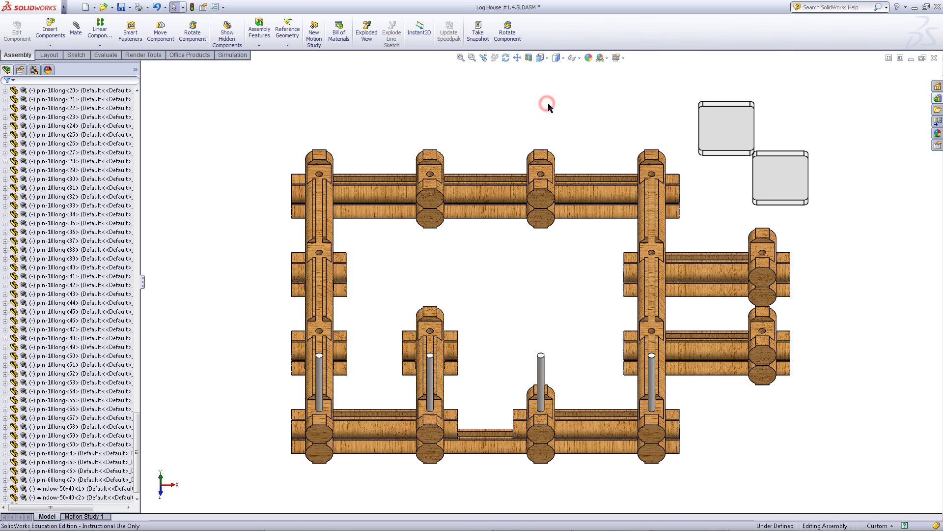
click(731, 129)
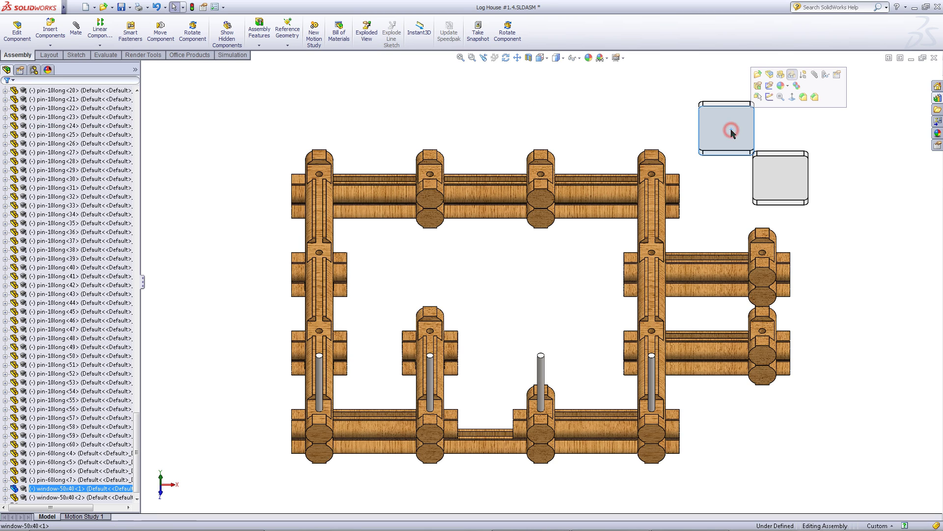
click(814, 75)
middle_drag(592, 356, 579, 409)
scroll(576, 408, down, 5)
scroll(575, 408, down, 3)
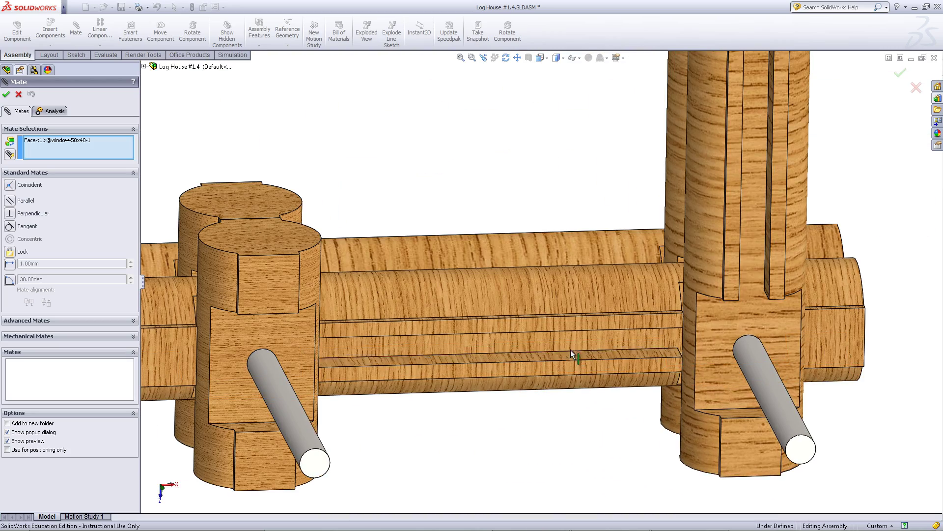
click(574, 355)
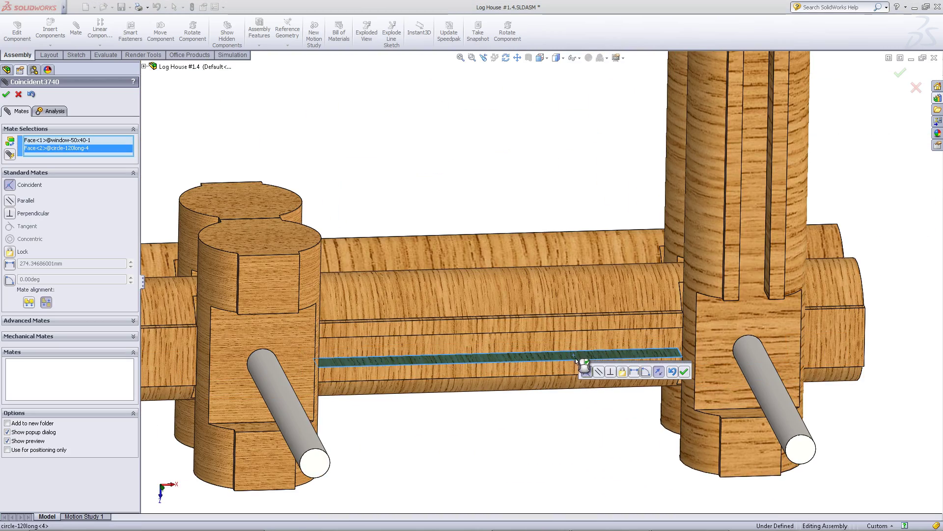
click(685, 372)
Add a second coincident mate between window and log, then slide the window into the wall slot.
scroll(623, 347, up, 5)
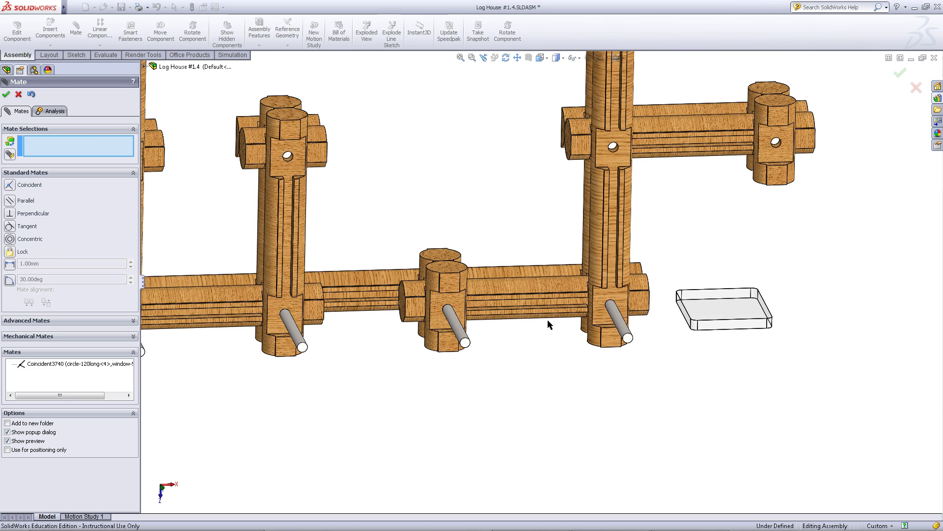
scroll(553, 308, down, 3)
click(566, 286)
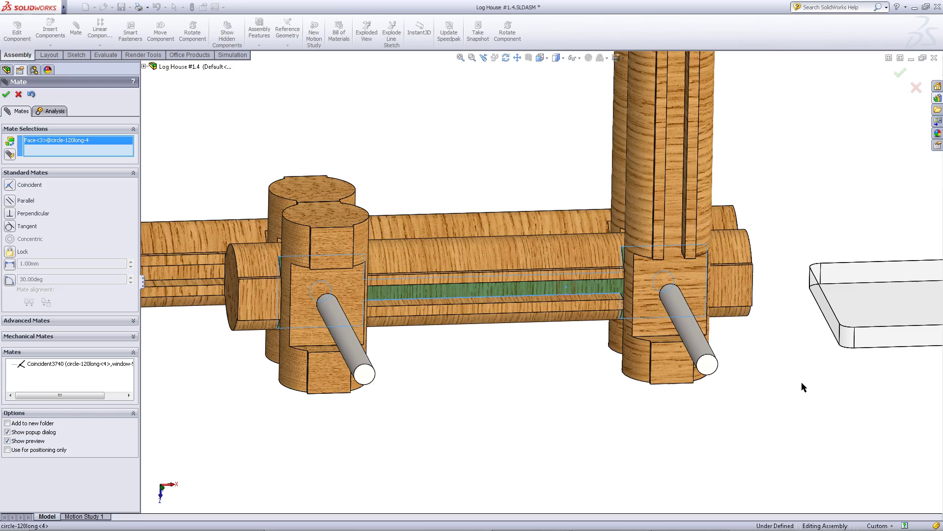
middle_drag(853, 379, 782, 106)
click(779, 105)
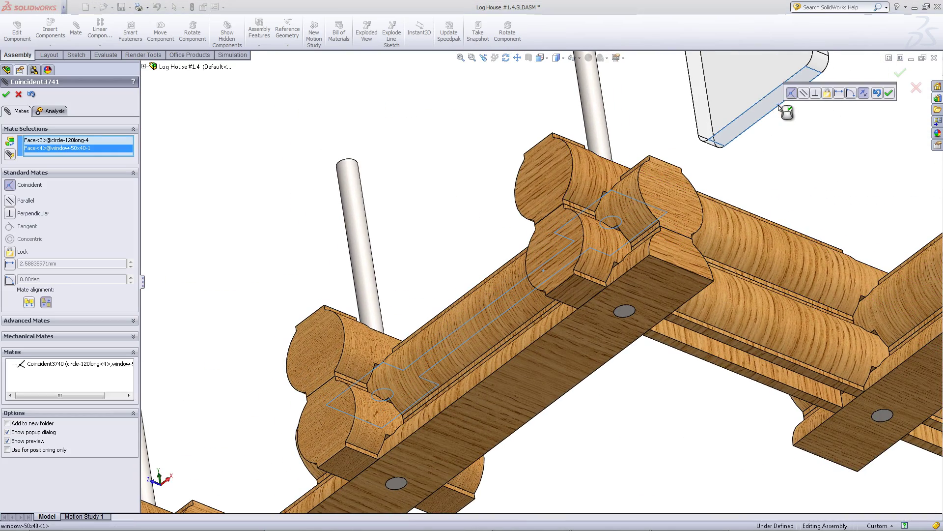
click(889, 93)
scroll(722, 169, up, 2)
scroll(721, 167, up, 1)
middle_drag(653, 207, 725, 364)
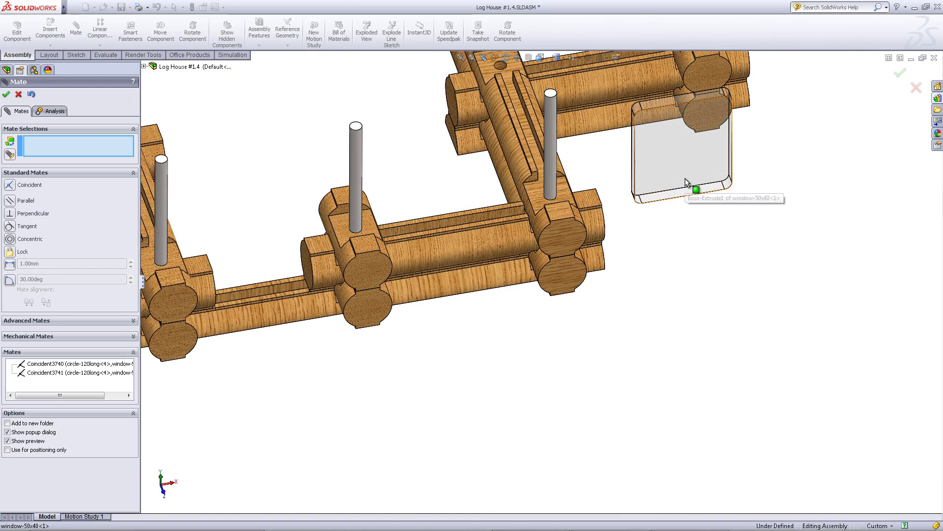
drag(649, 179, 451, 214)
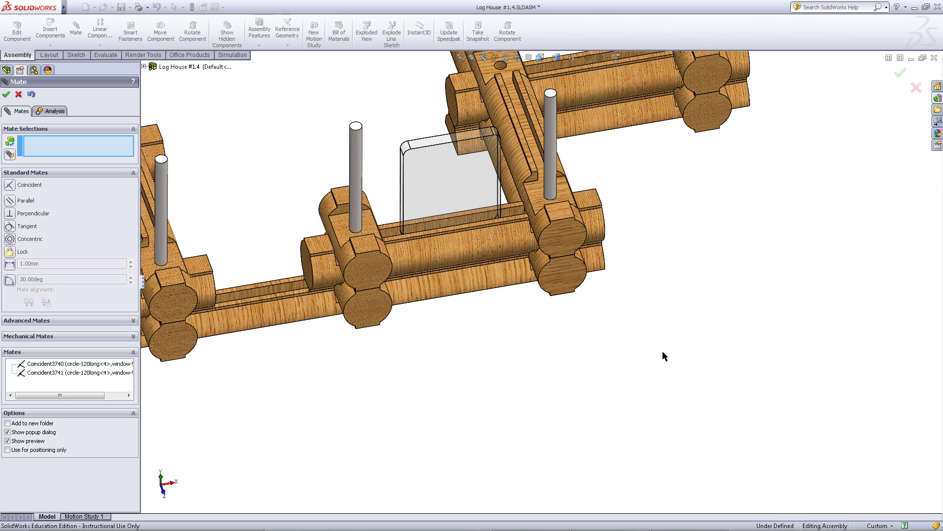
click(7, 95)
Ctrl-drag copies of the circle-40long log out below the house.
scroll(498, 376, up, 3)
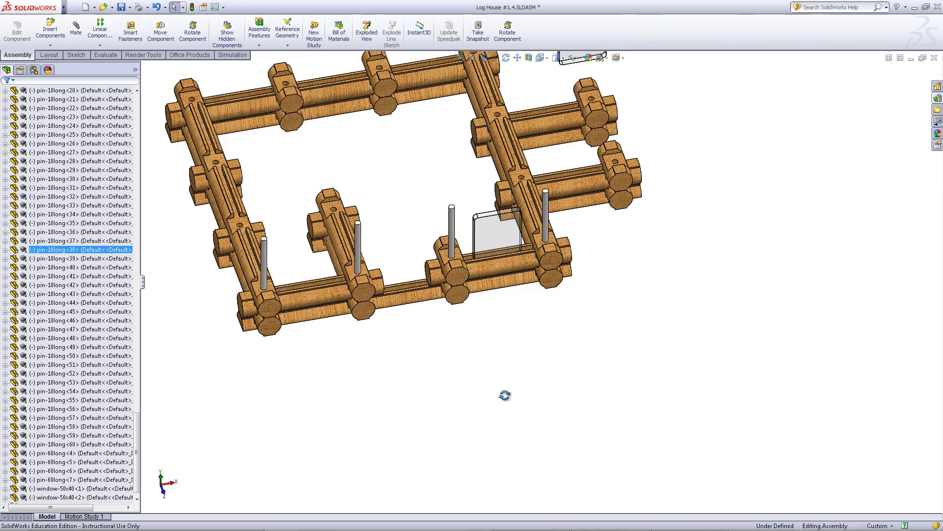
middle_drag(504, 395, 493, 354)
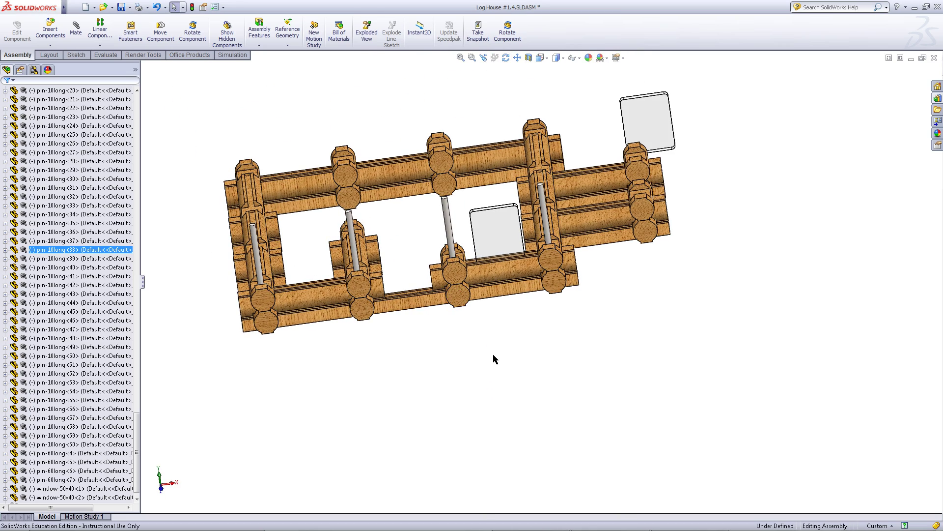
click(581, 404)
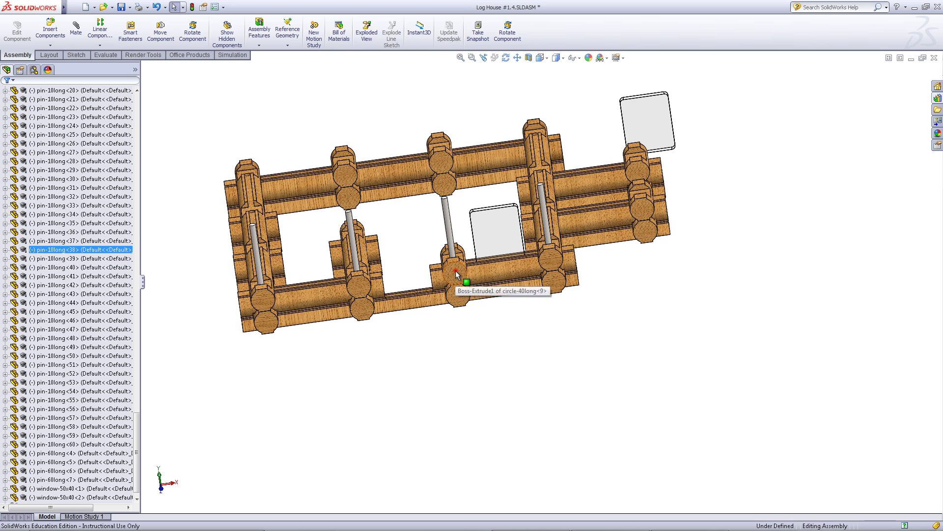
drag(455, 271, 570, 314)
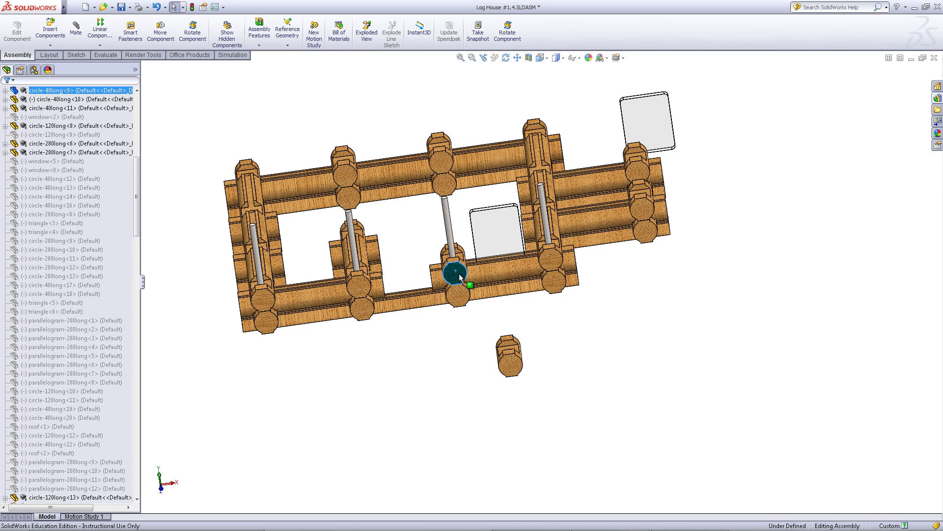
ctrl+drag(459, 279, 465, 368)
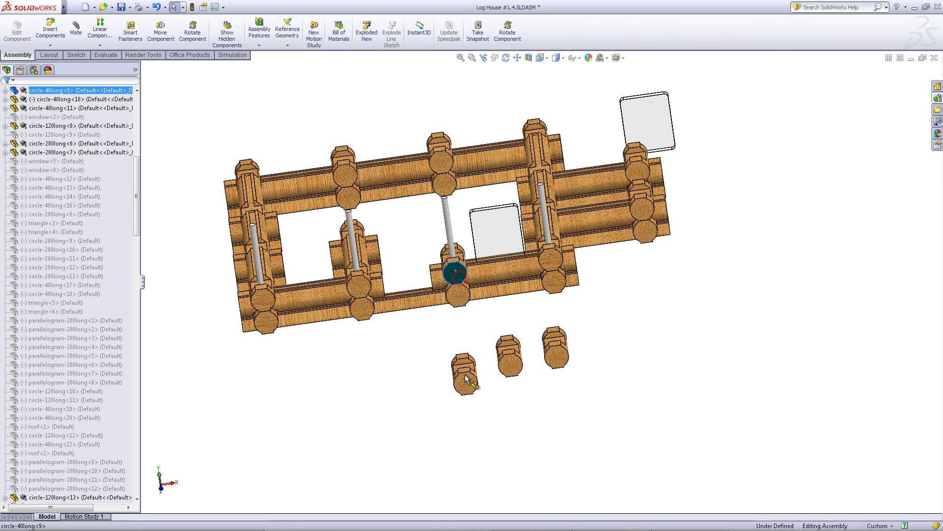
ctrl+drag(500, 299, 589, 344)
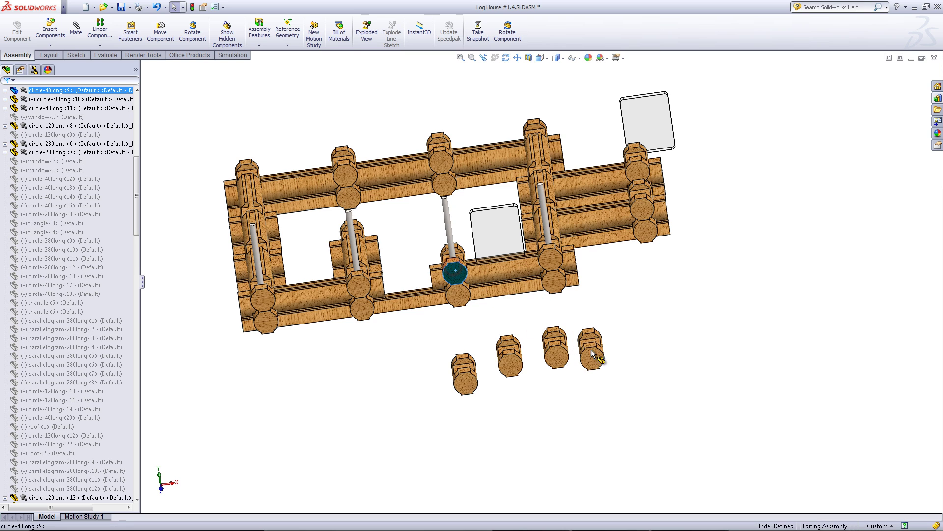
Select the pin-60long beside the window.
click(570, 420)
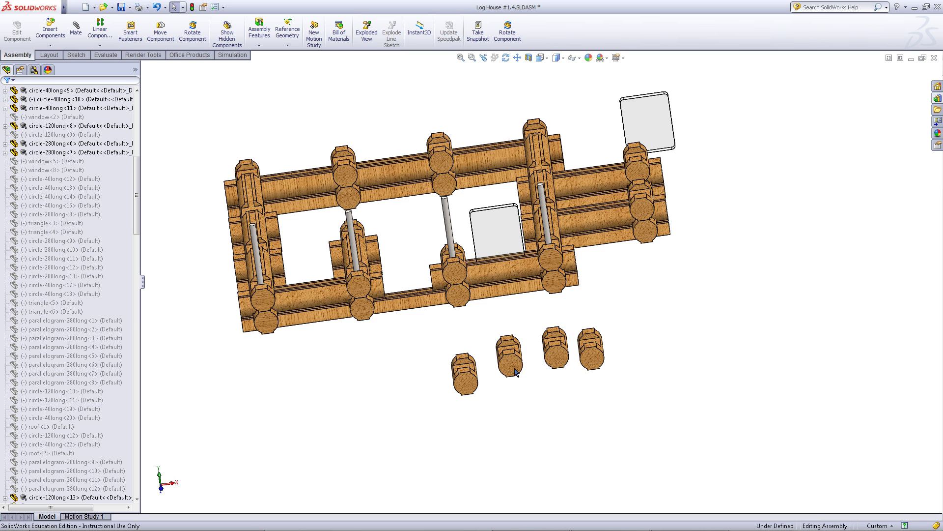
middle_drag(513, 399, 492, 325)
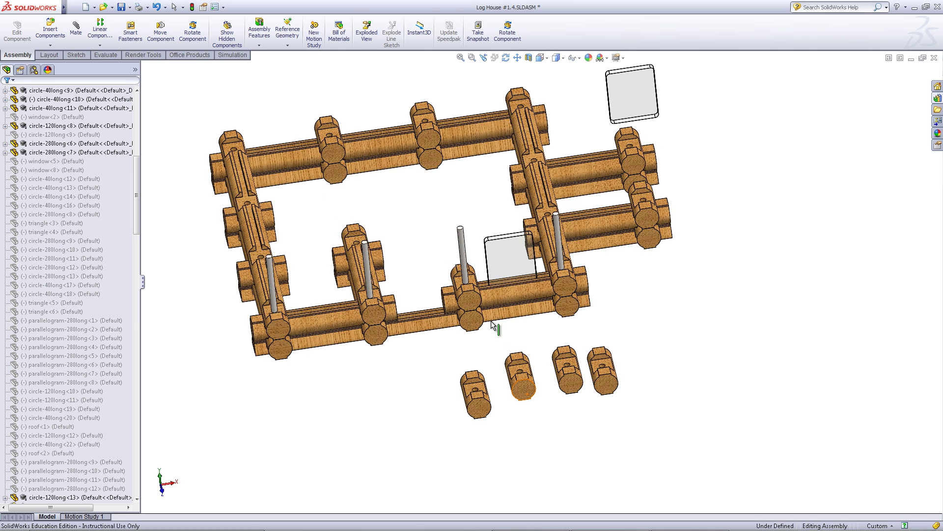
click(463, 253)
Mate the short log's hole concentric with the pin.
click(547, 193)
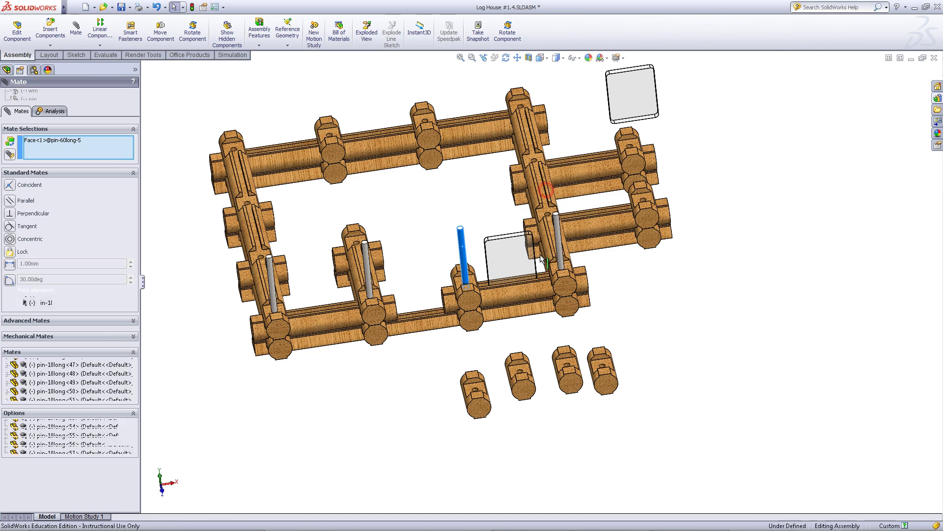
scroll(523, 373, down, 5)
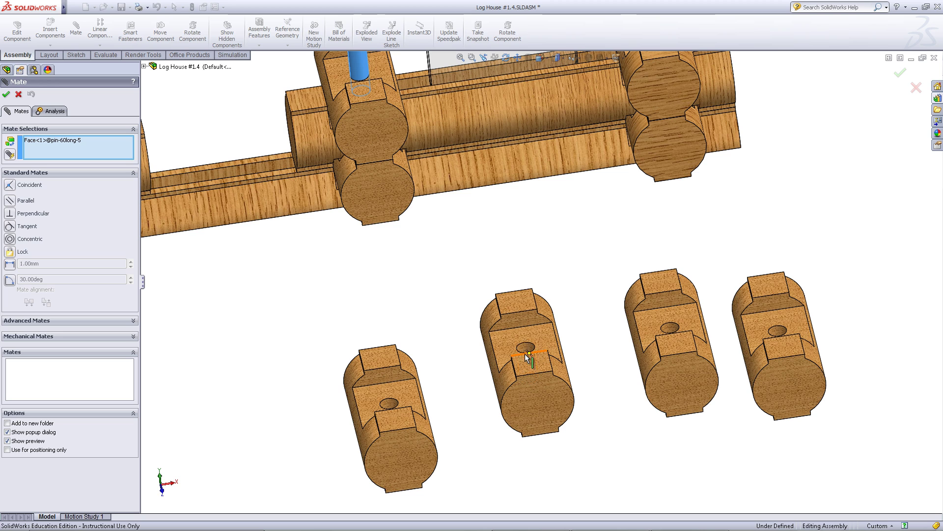
click(528, 346)
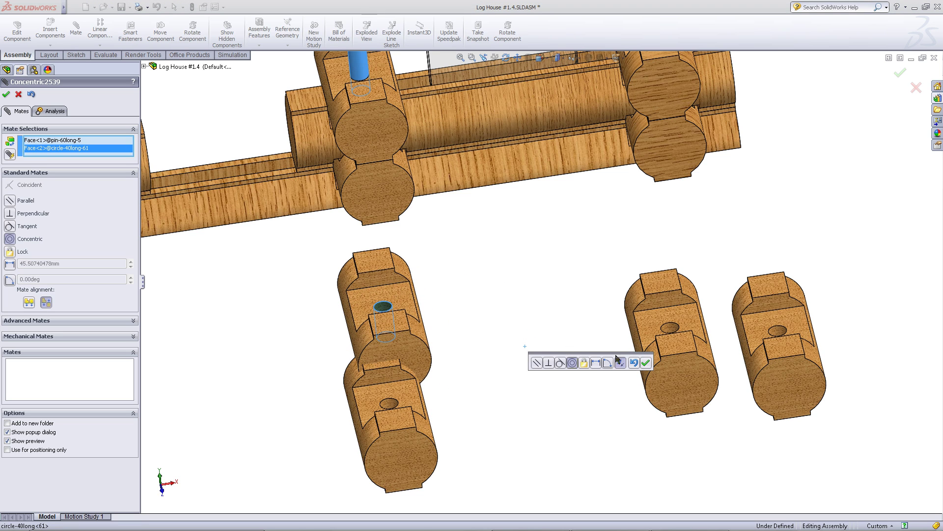
click(646, 364)
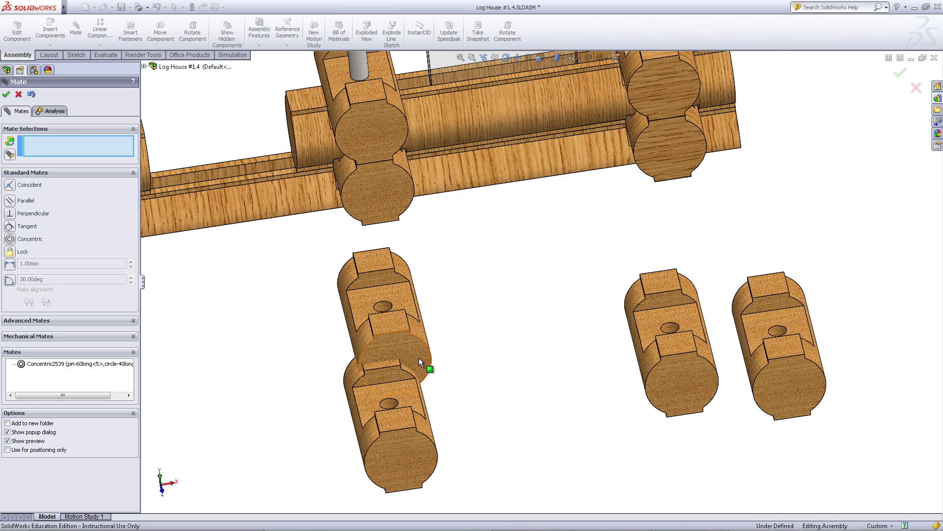
Add coincident mates resting the short log on the wall log and aligning it with the long log.
scroll(430, 362, up, 3)
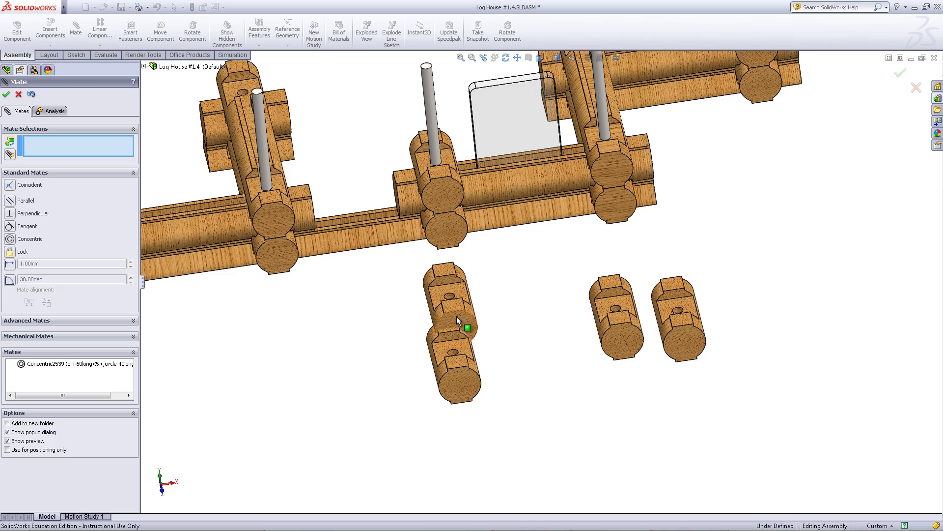
click(423, 158)
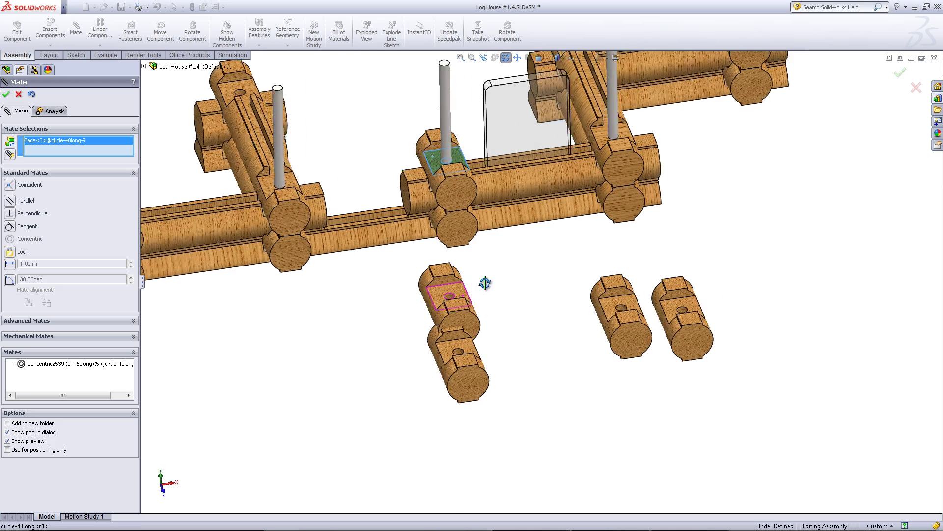
middle_drag(485, 280, 444, 303)
click(439, 308)
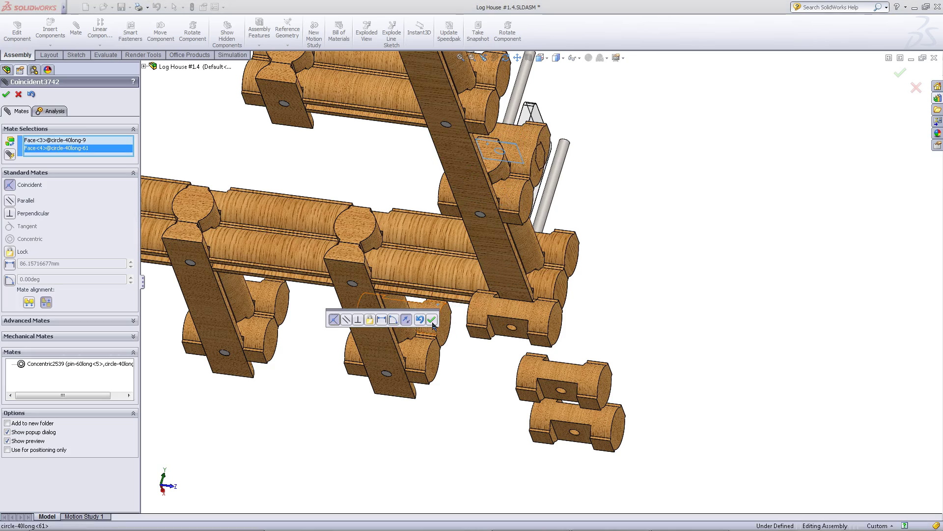
click(431, 320)
middle_drag(427, 322, 493, 285)
click(556, 177)
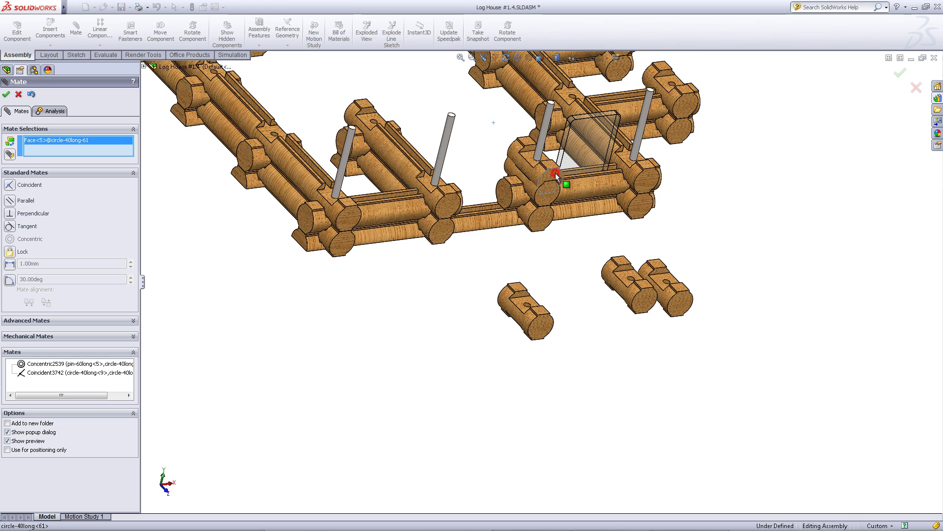
click(504, 193)
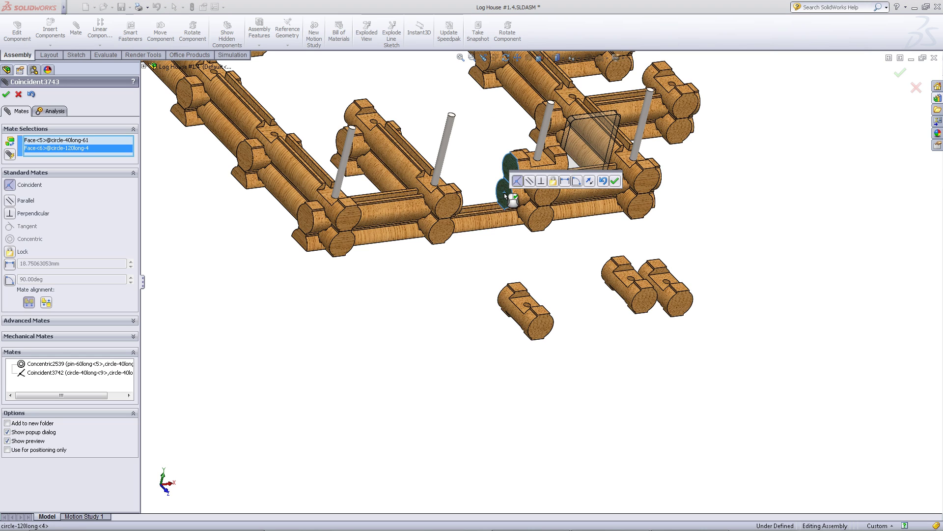
click(604, 181)
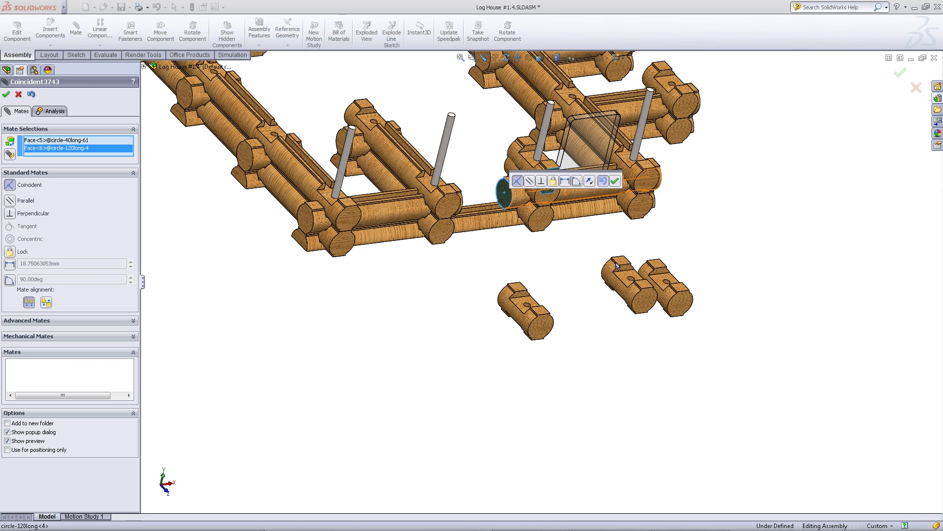
click(615, 181)
Make the short log's face perpendicular to the neighbouring log's end face.
click(553, 178)
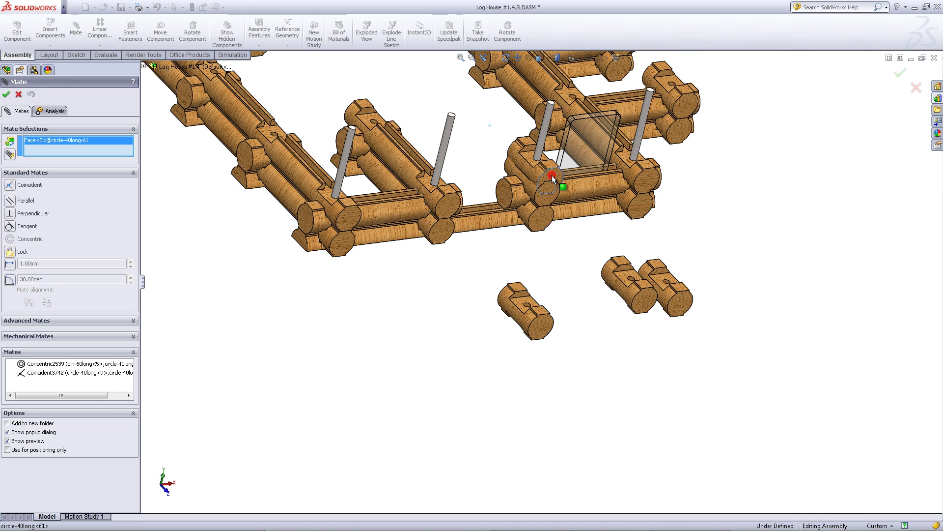
click(551, 202)
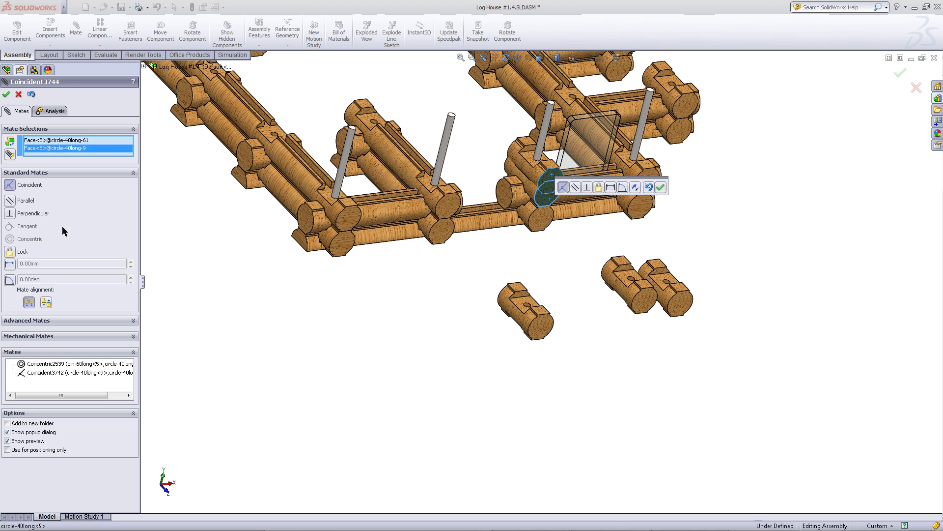
click(10, 215)
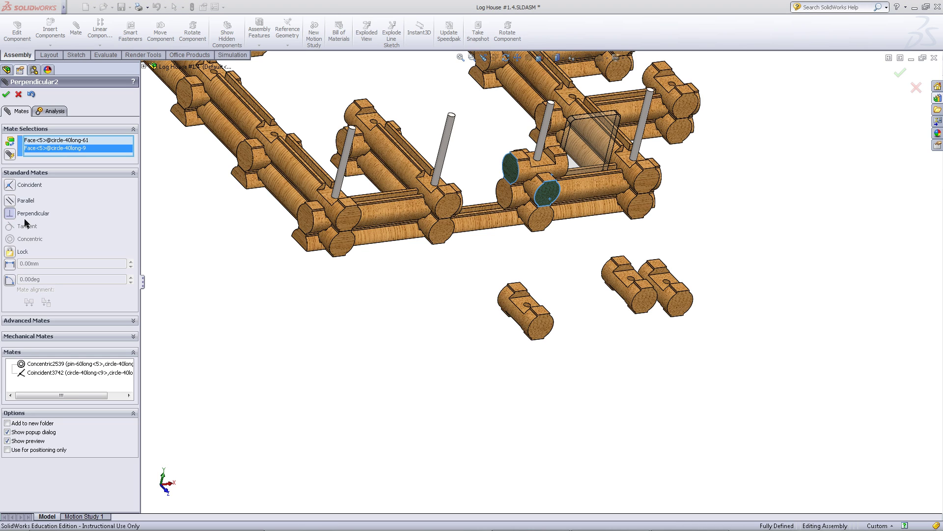
click(6, 94)
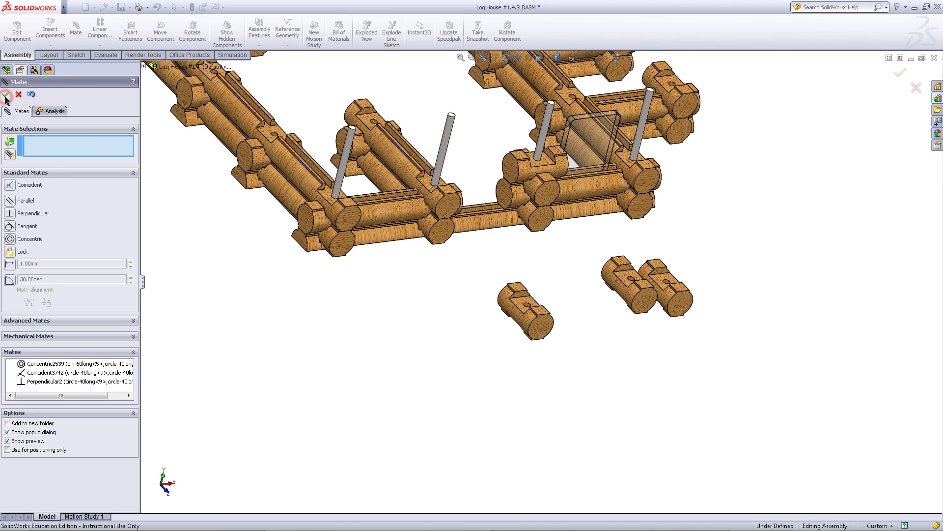
Mate another short log concentric onto the upright pin.
middle_drag(553, 308, 549, 320)
click(645, 131)
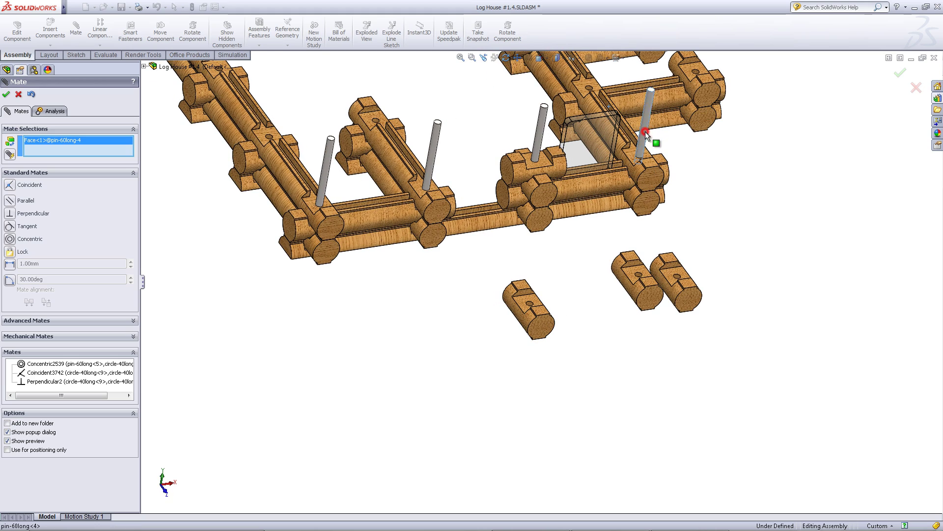
scroll(546, 287, down, 3)
click(529, 309)
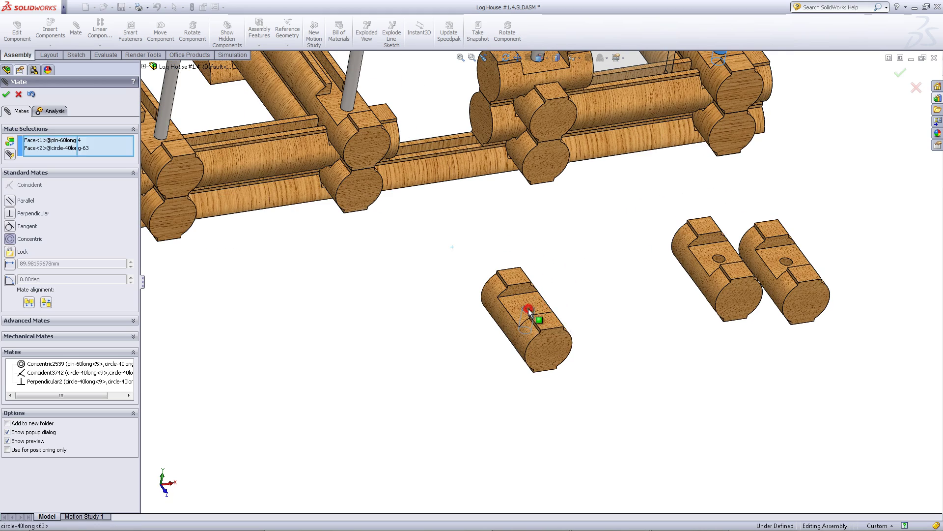
click(685, 328)
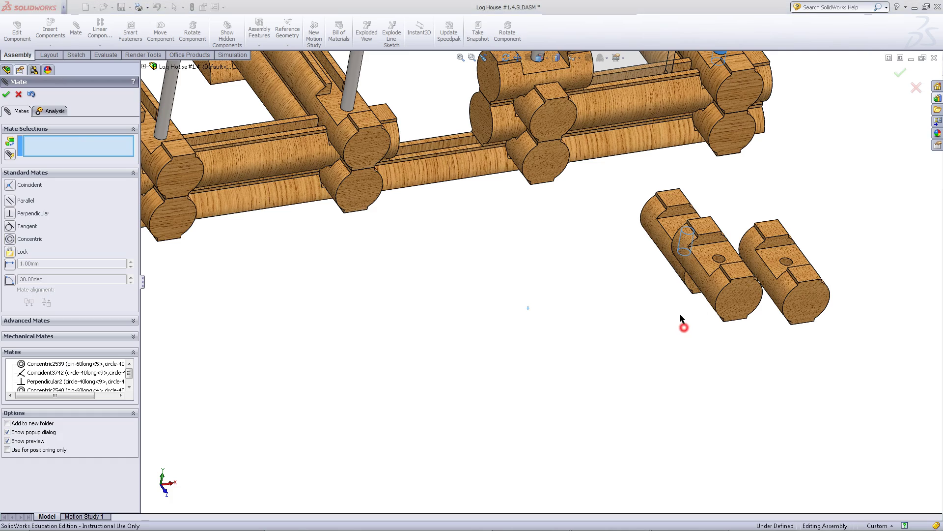
Make the short log's face coincident with the circle-280long log's end face.
click(691, 282)
scroll(688, 266, up, 5)
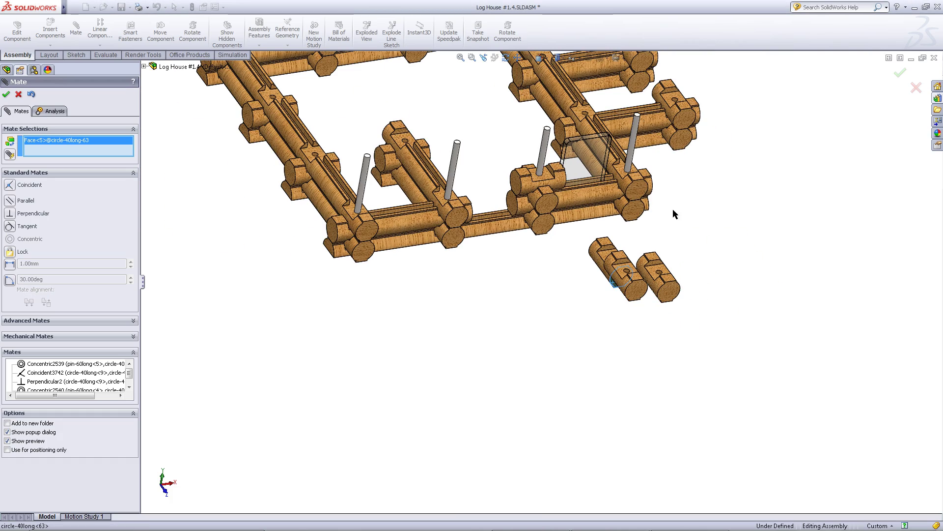
middle_drag(668, 204, 645, 184)
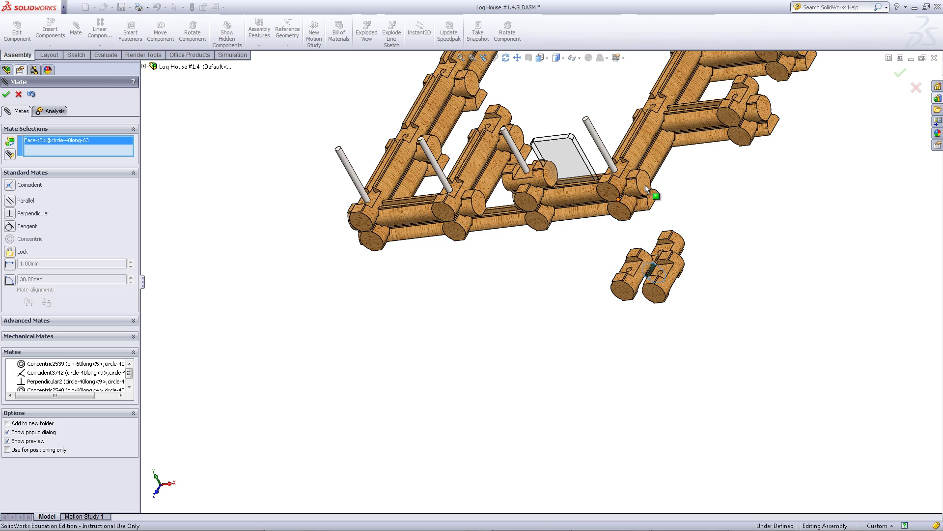
click(645, 184)
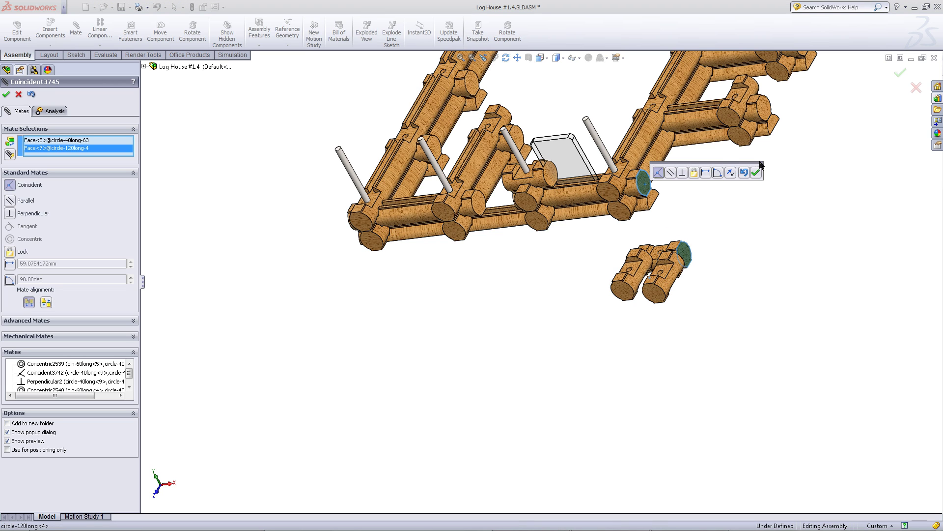
click(757, 173)
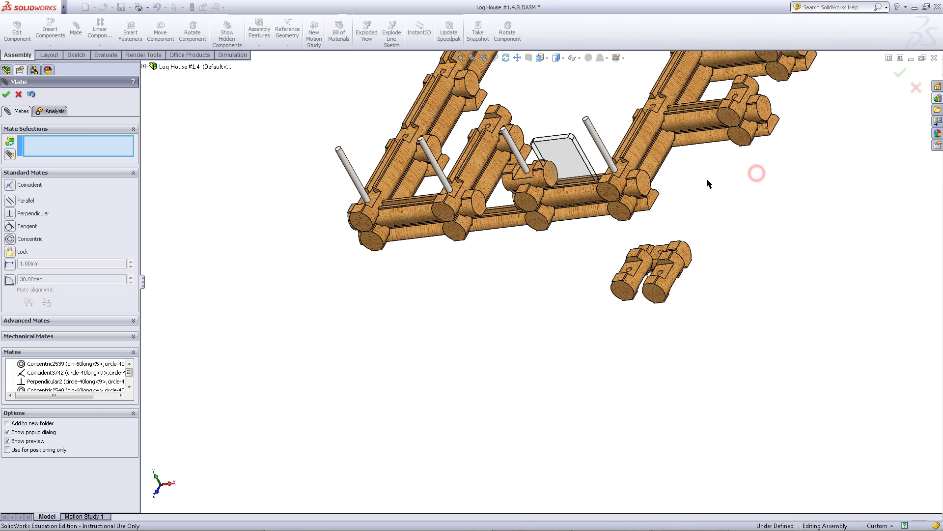
click(621, 167)
middle_drag(710, 281, 714, 303)
click(702, 296)
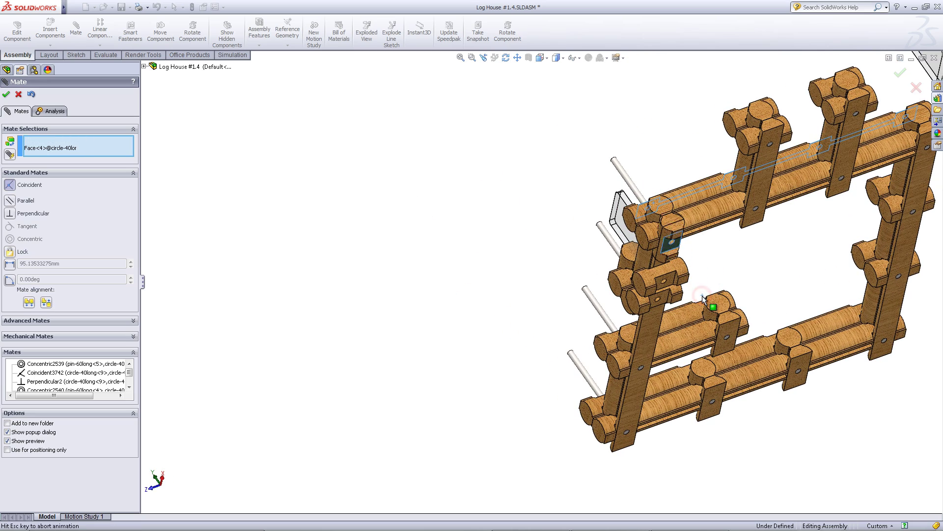
click(813, 310)
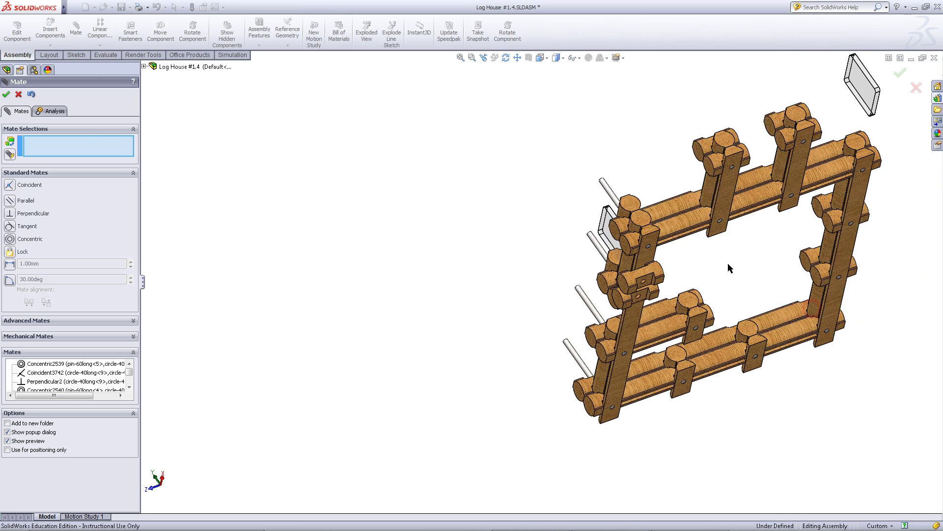
Put another short log concentric on the other pin and stack it coincident on the lower log.
middle_drag(729, 267, 833, 368)
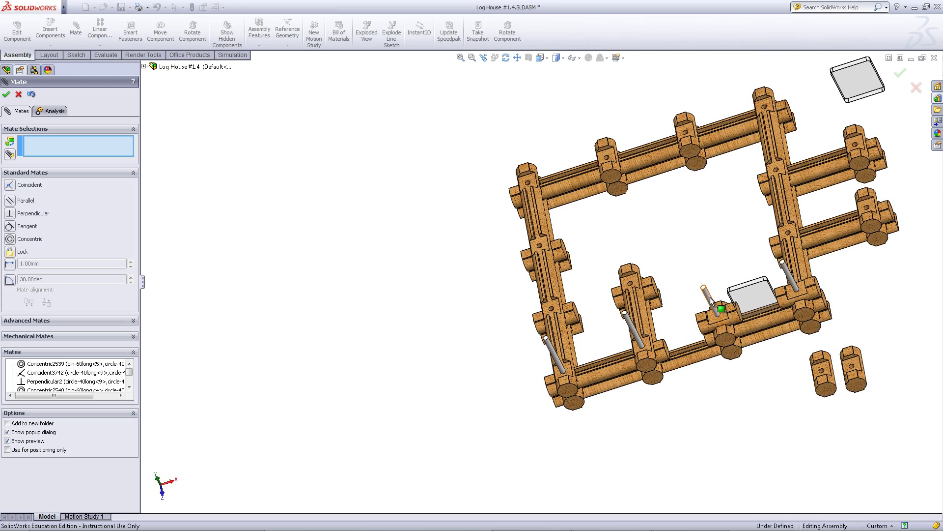
click(711, 301)
scroll(792, 349, down, 5)
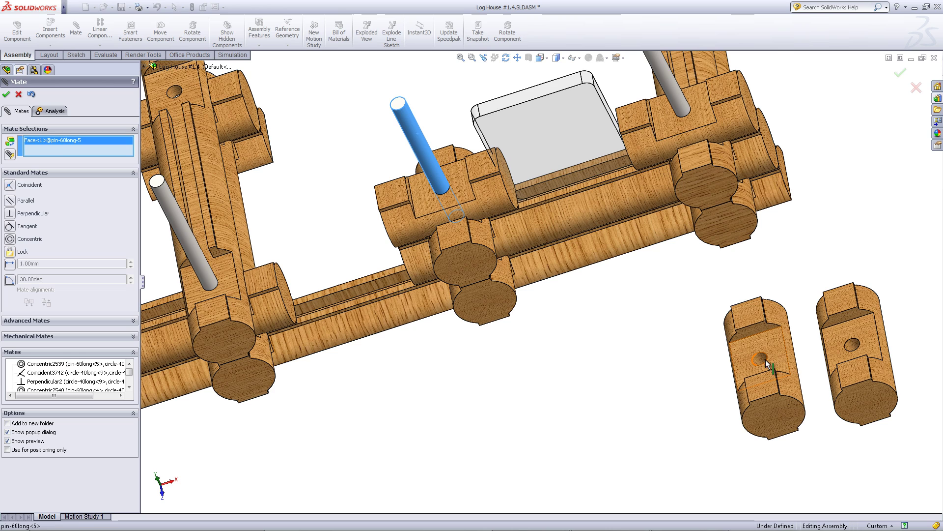
click(762, 358)
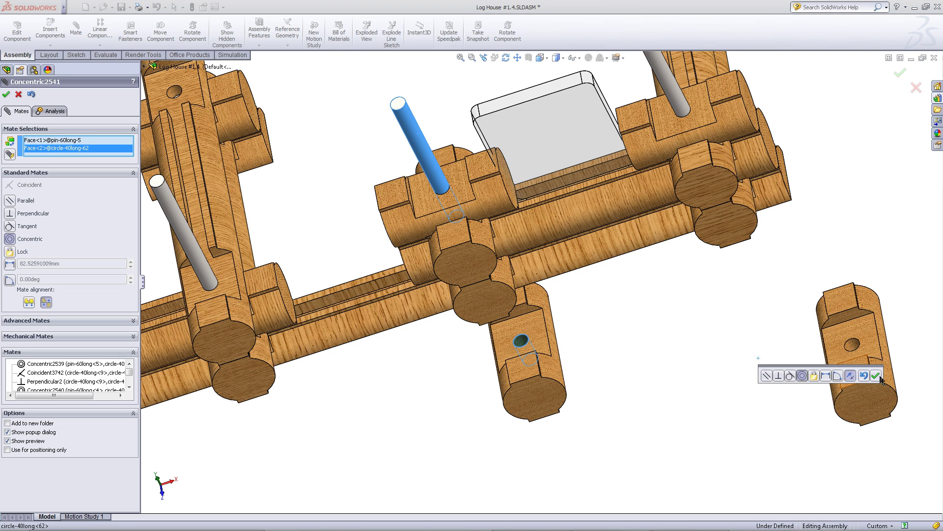
click(878, 377)
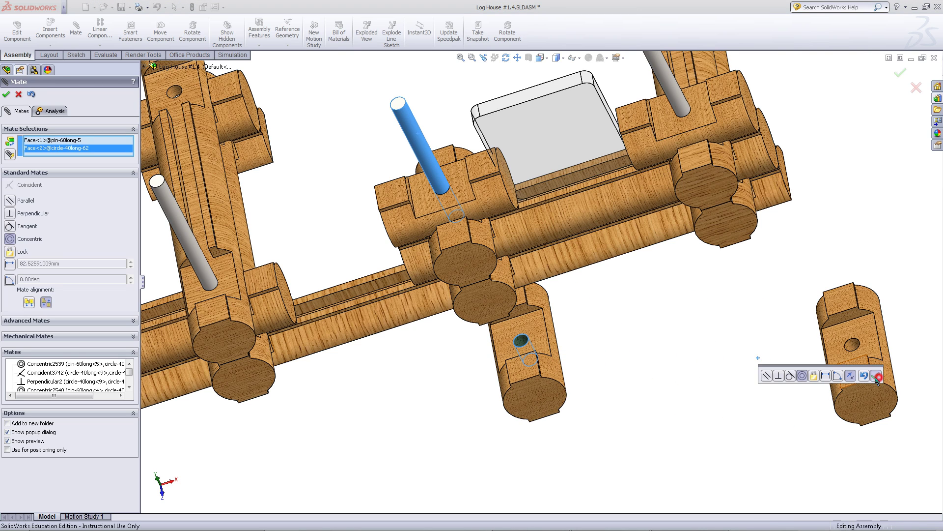
click(457, 193)
middle_drag(617, 423, 541, 287)
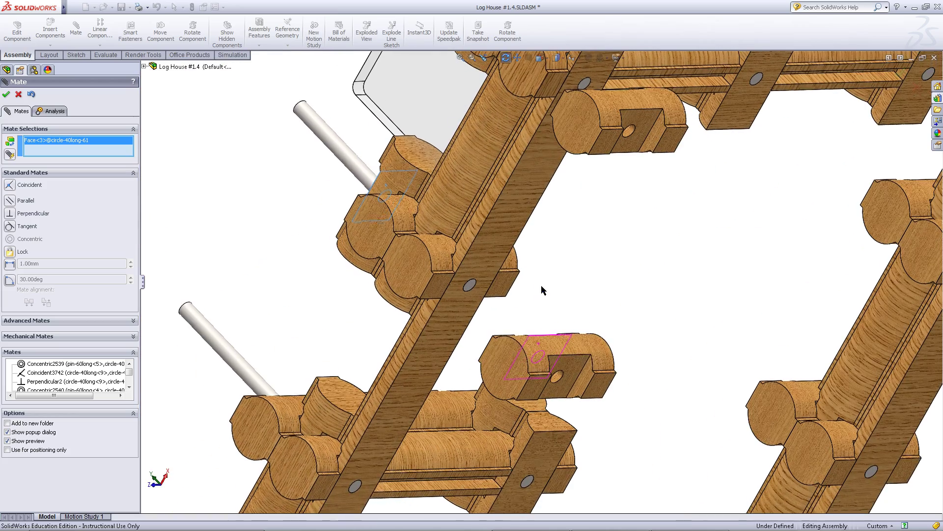
click(573, 364)
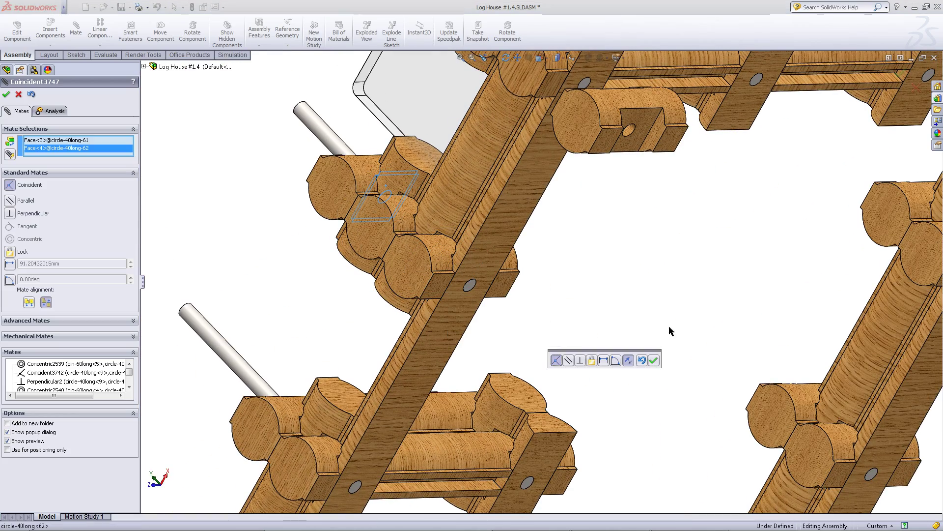
click(654, 361)
Flush two log end faces and add another coincident mate between short logs.
middle_drag(515, 277, 577, 328)
click(434, 241)
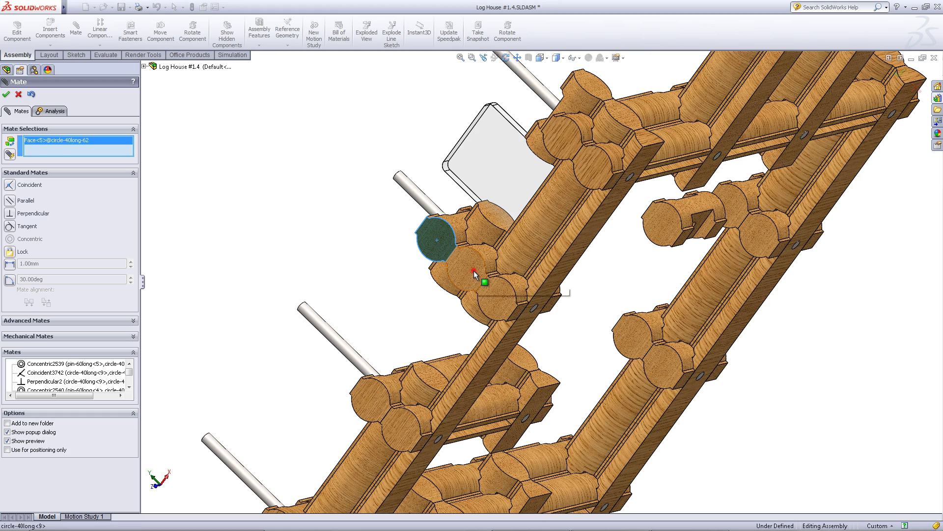
click(473, 271)
click(584, 258)
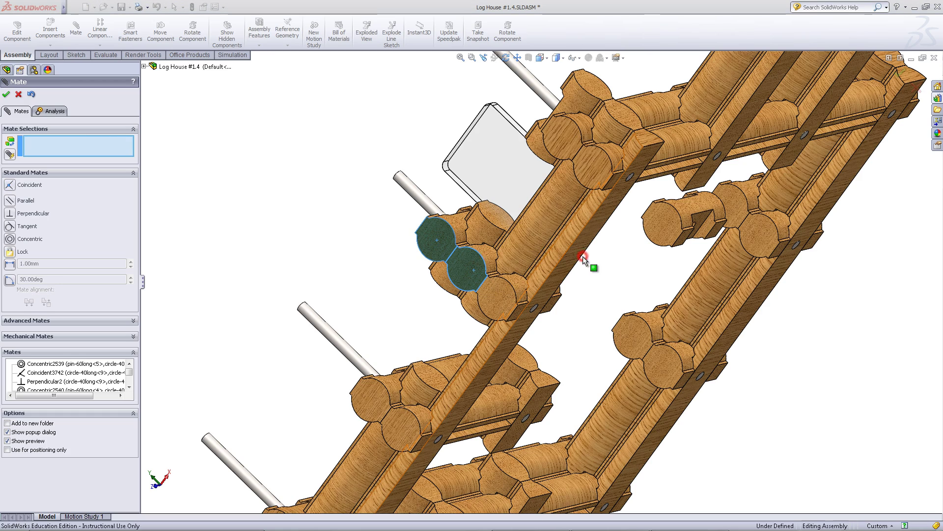
scroll(592, 298, up, 3)
middle_drag(591, 301, 633, 302)
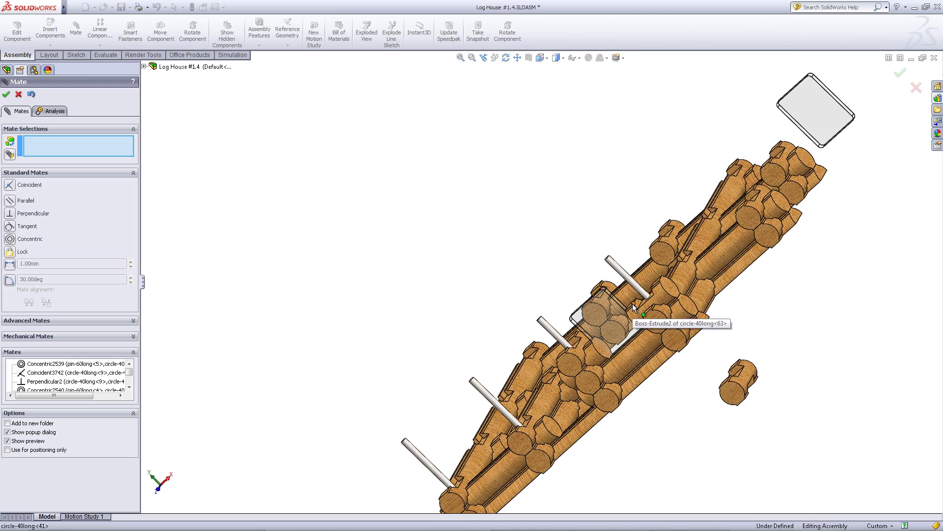
scroll(634, 302, down, 5)
click(609, 296)
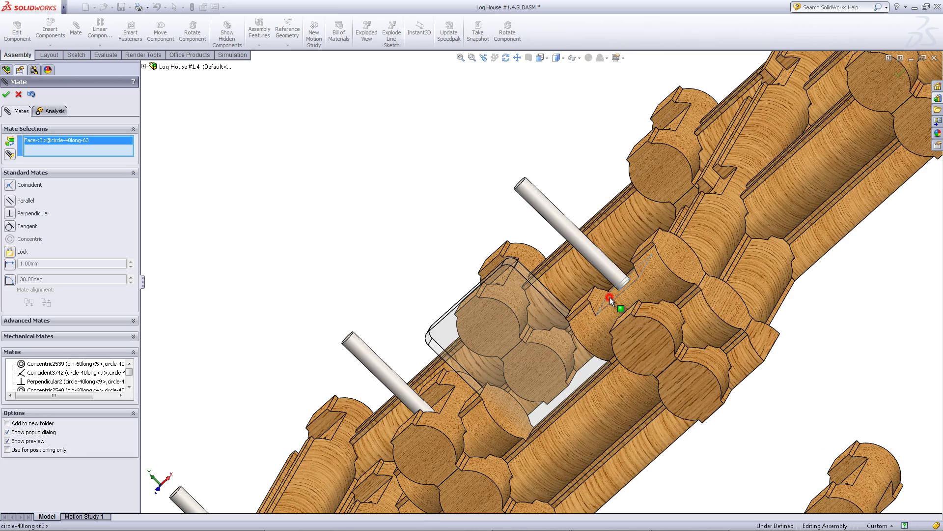
scroll(725, 378, up, 3)
middle_drag(725, 386, 702, 350)
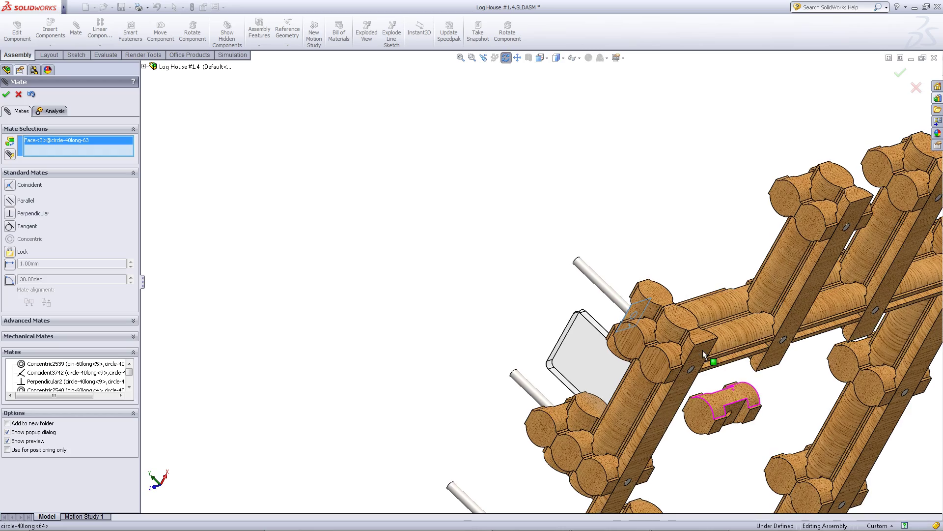
click(738, 405)
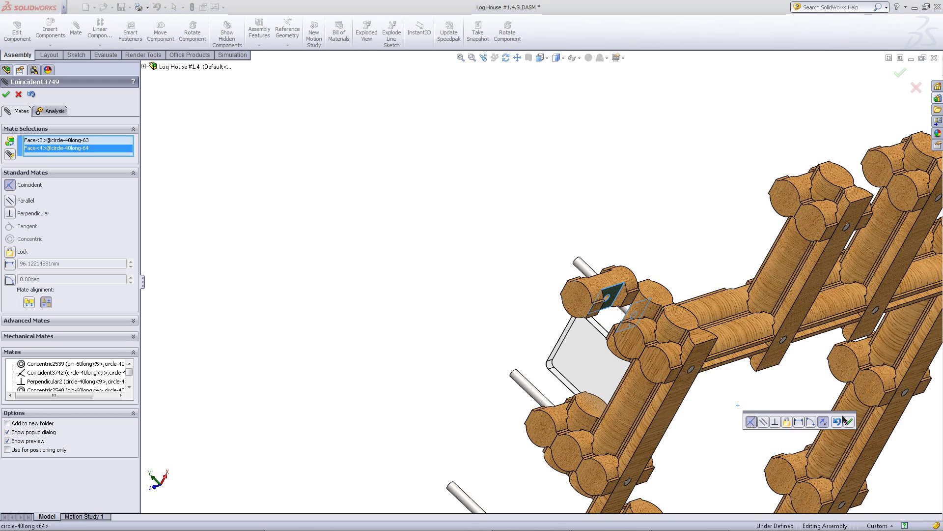
click(848, 421)
Mate a further short log concentric on its pin with its end flush to the neighbouring log.
middle_drag(584, 271, 656, 337)
click(659, 326)
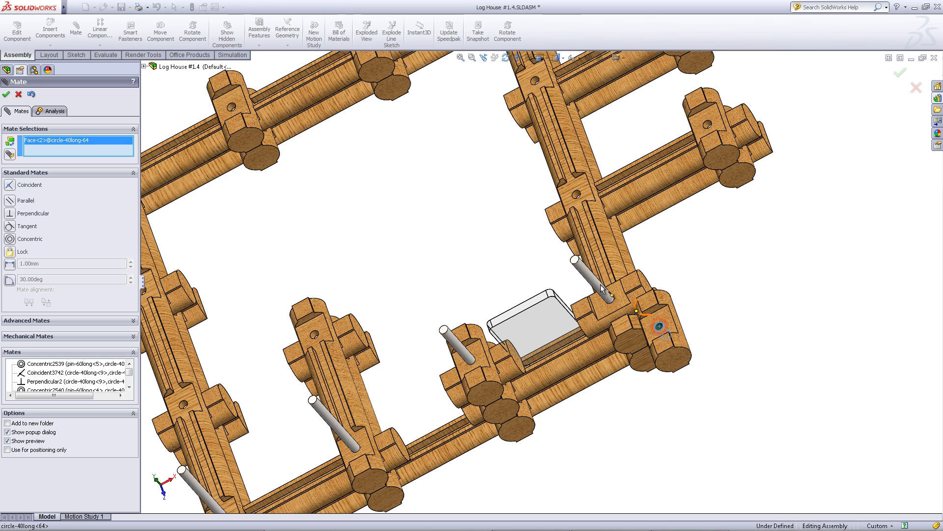
click(587, 279)
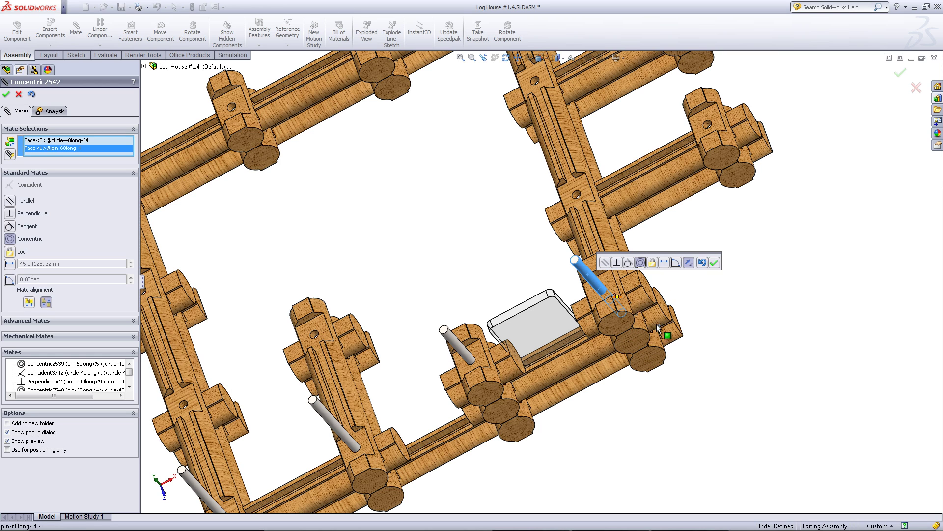
click(716, 261)
click(621, 324)
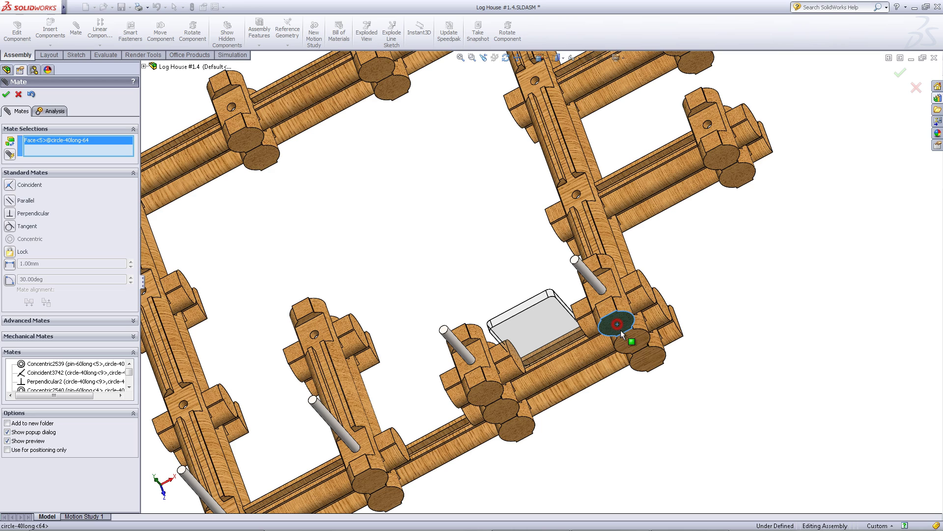
click(630, 344)
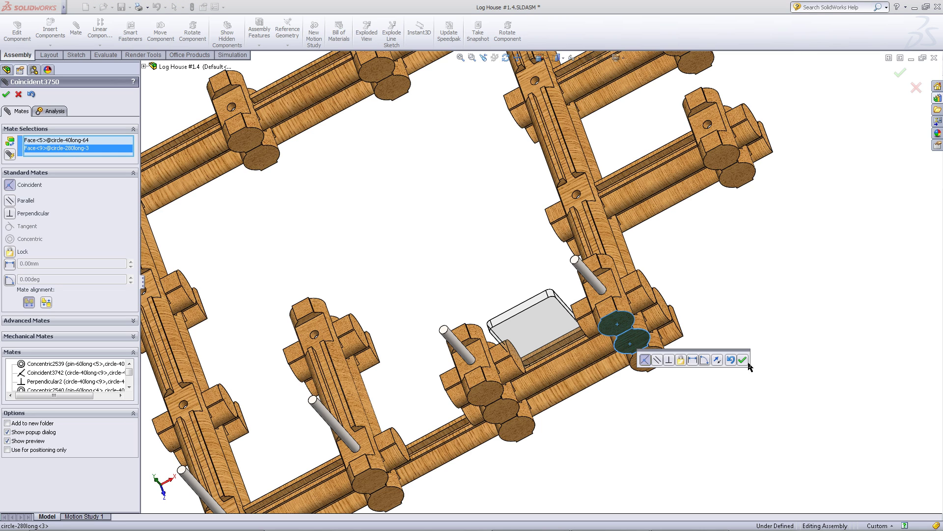
click(745, 360)
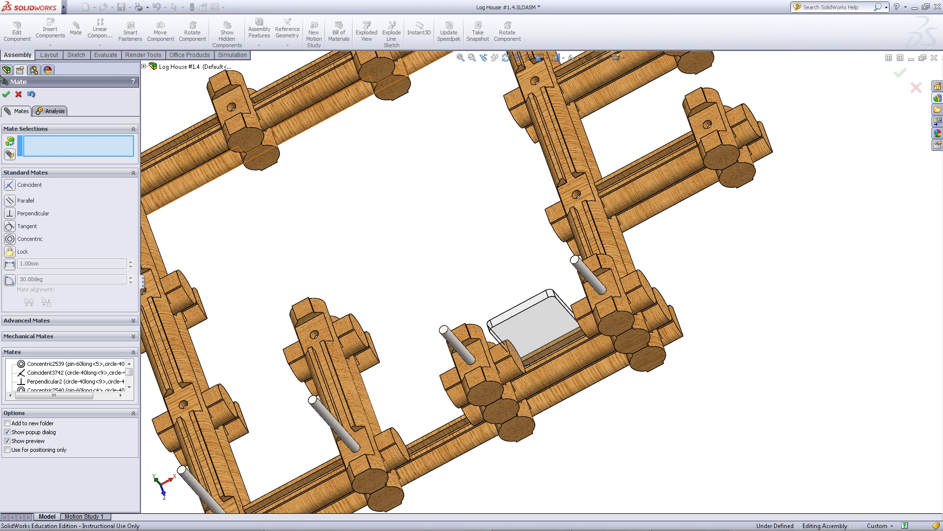
click(7, 94)
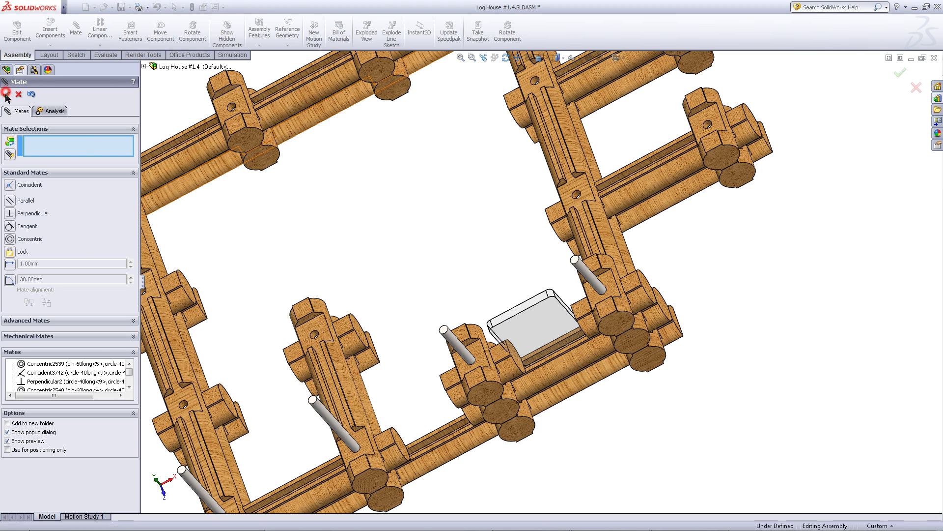
Zoom to fit and slide the glass window sideways along the slot.
click(349, 234)
key(f)
middle_drag(446, 285, 484, 187)
scroll(485, 184, down, 6)
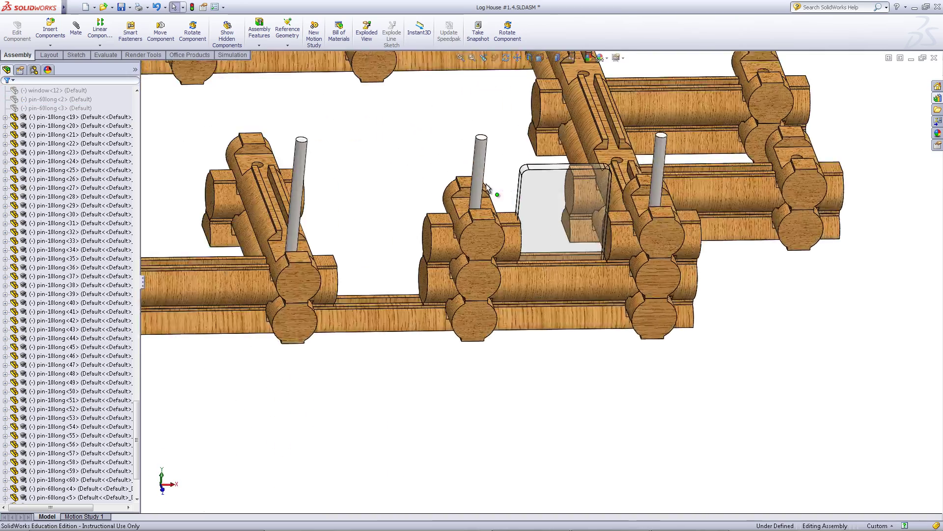
click(558, 197)
drag(522, 196, 603, 203)
click(540, 183)
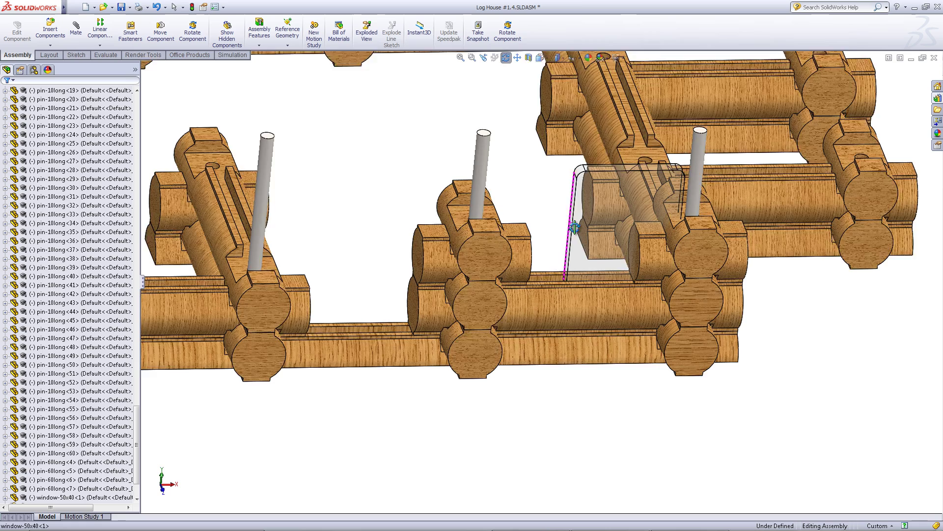
middle_drag(575, 228, 571, 229)
click(571, 229)
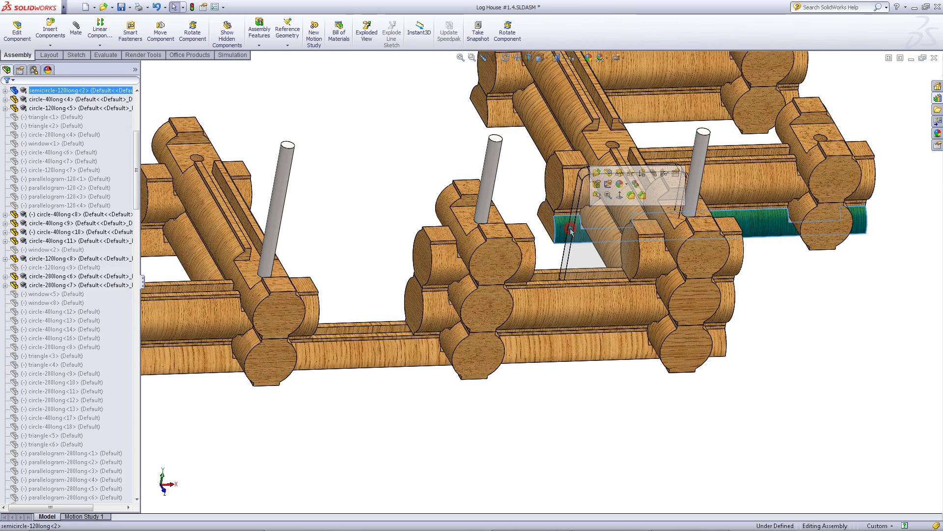
click(597, 437)
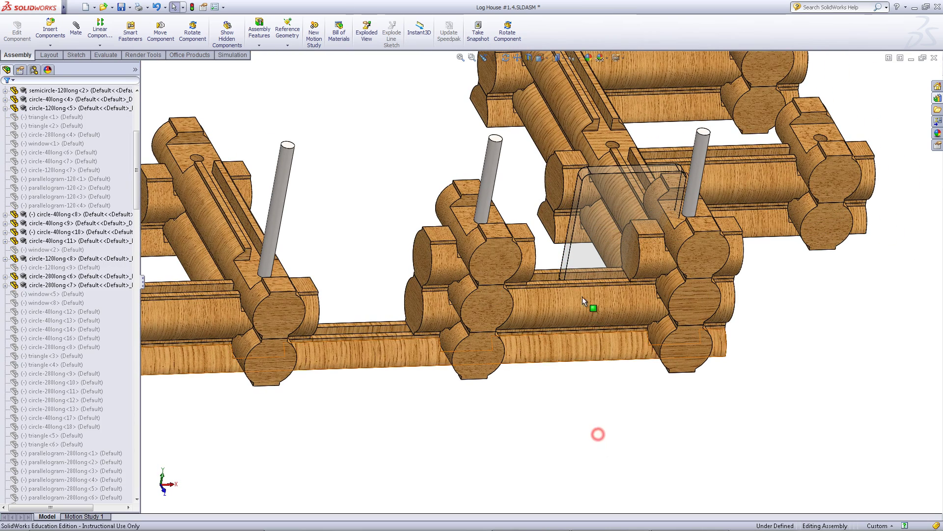
Mate the window's edge face coincident with the short log's end face.
click(569, 261)
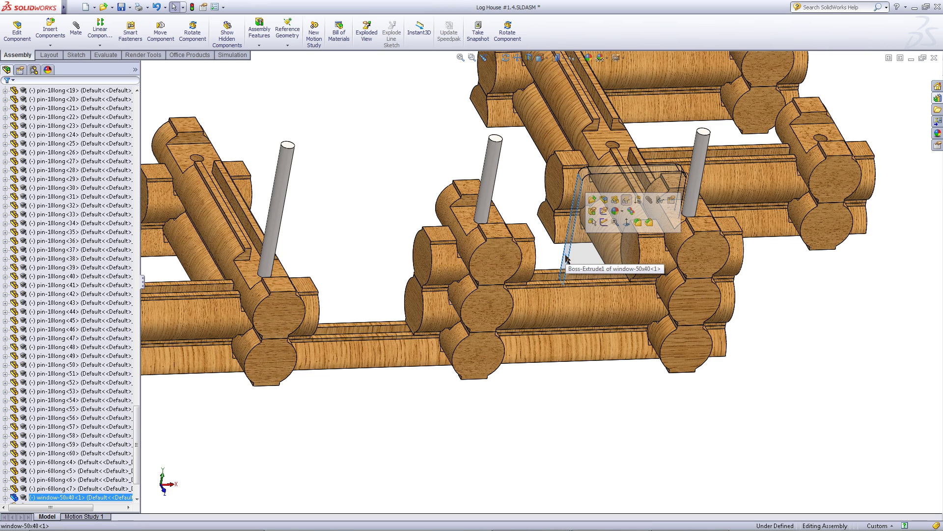
click(77, 37)
middle_drag(627, 298, 548, 273)
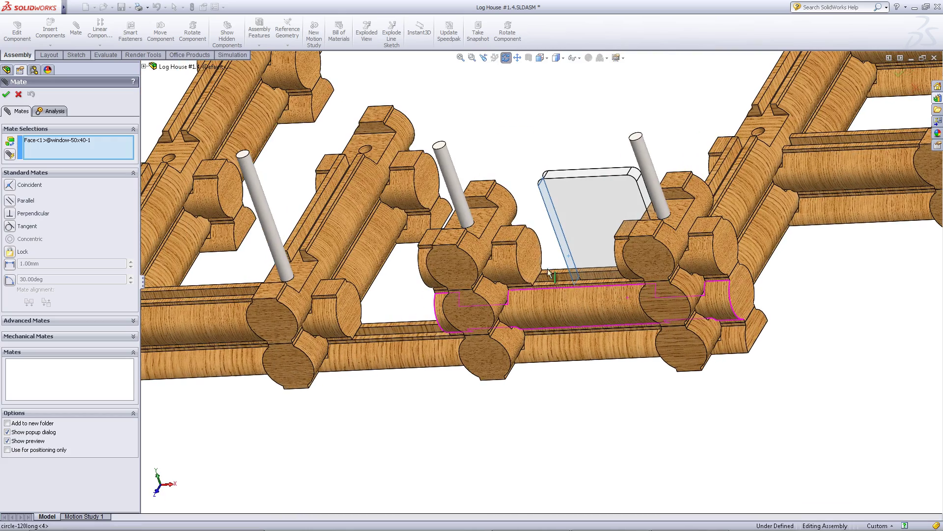
click(528, 252)
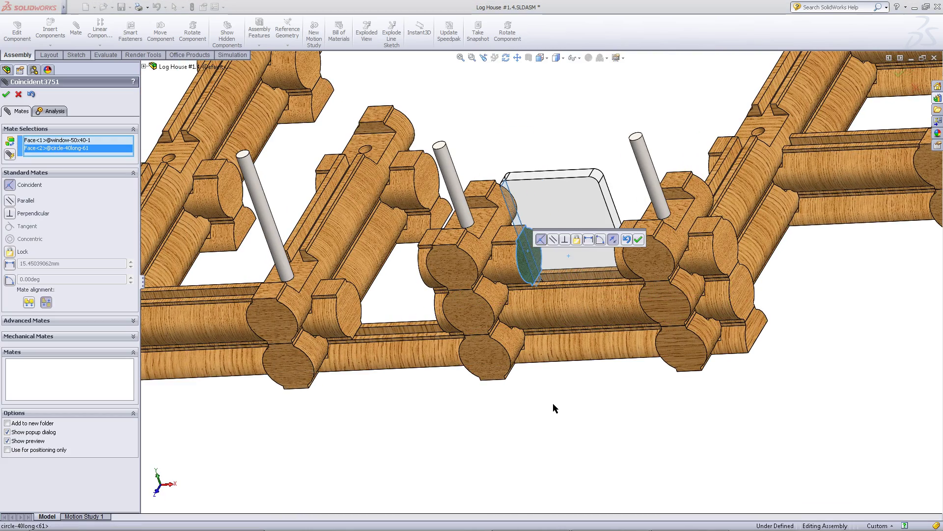
click(639, 242)
key(f)
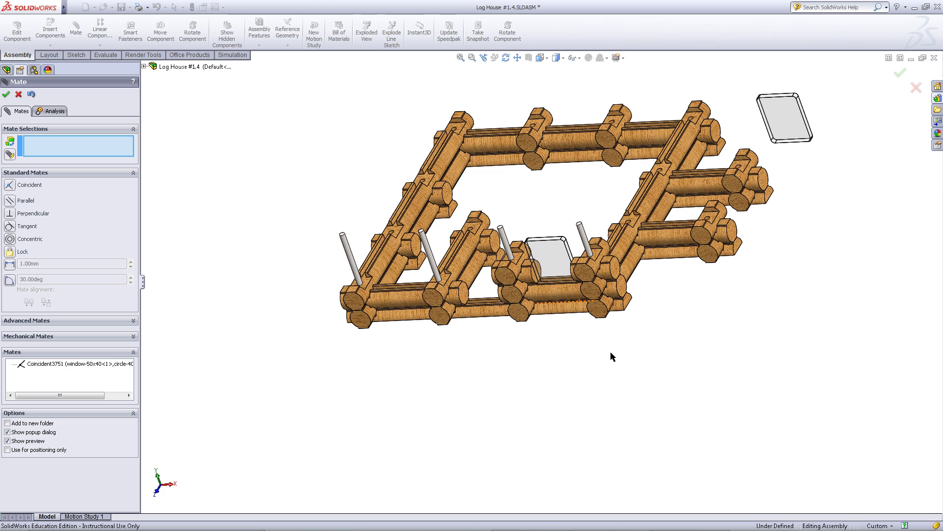
middle_drag(610, 352, 619, 342)
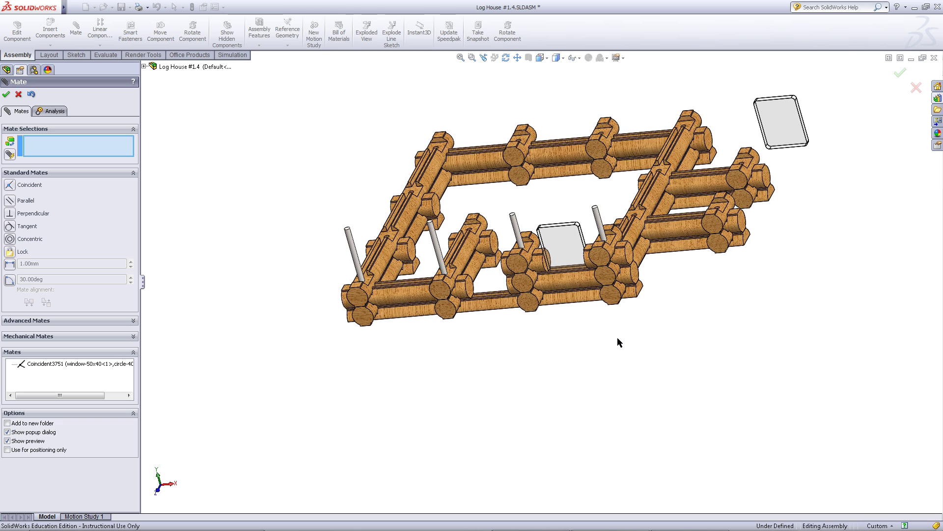
click(6, 93)
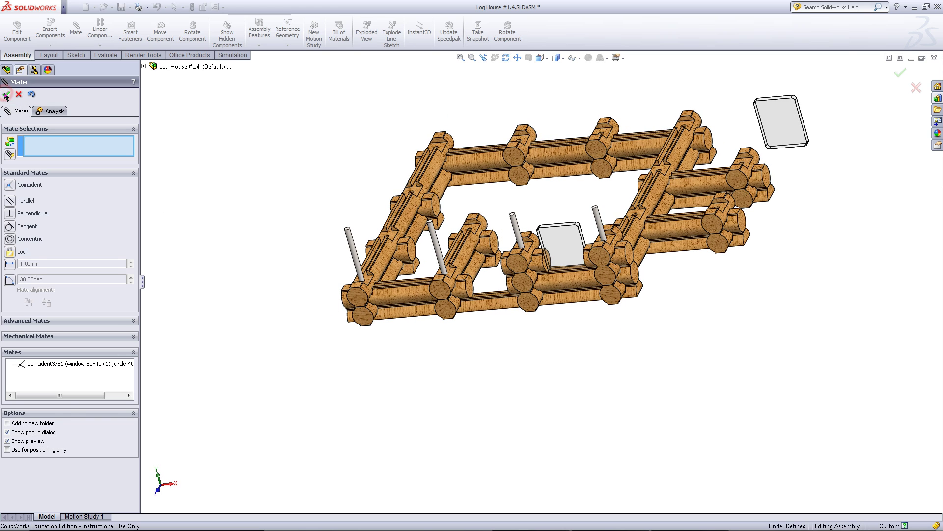
Drag circle-120long from the Design Library into the cabin's middle opening, dismissing the already-open notice.
click(265, 198)
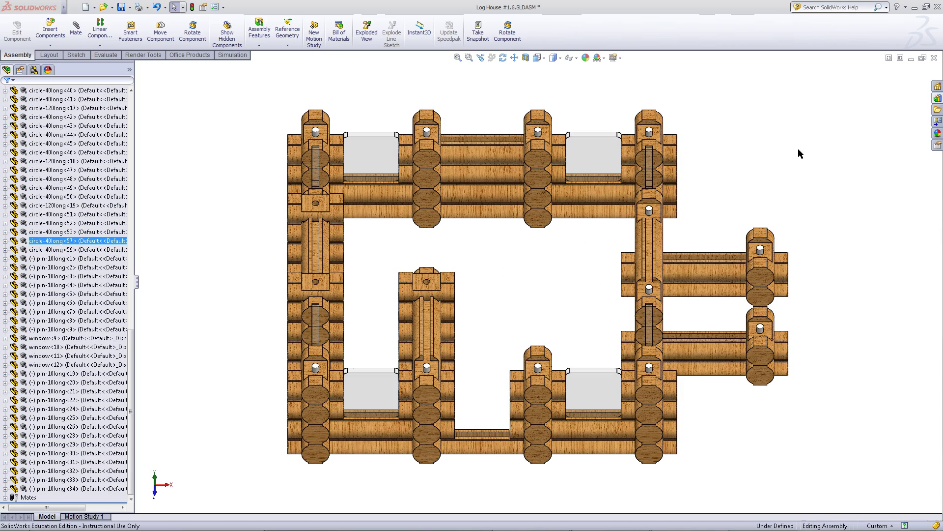
click(937, 99)
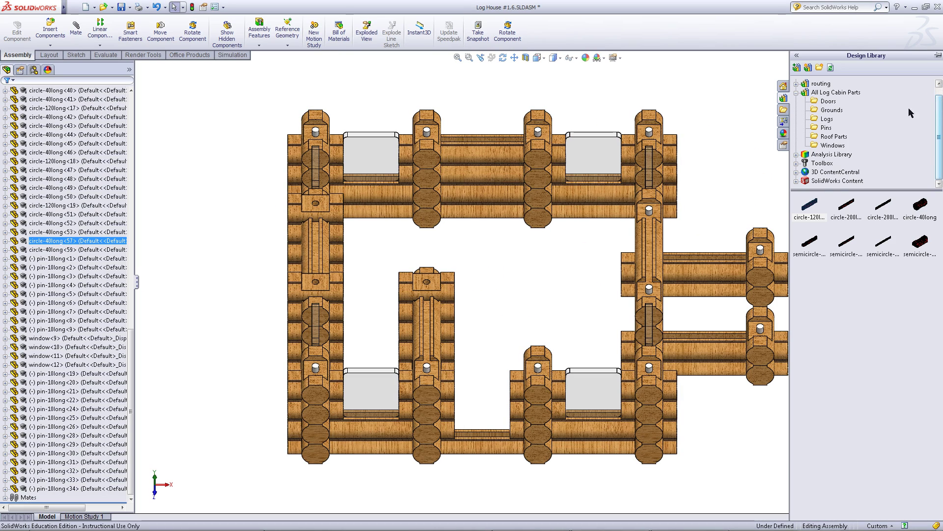
drag(809, 205, 546, 291)
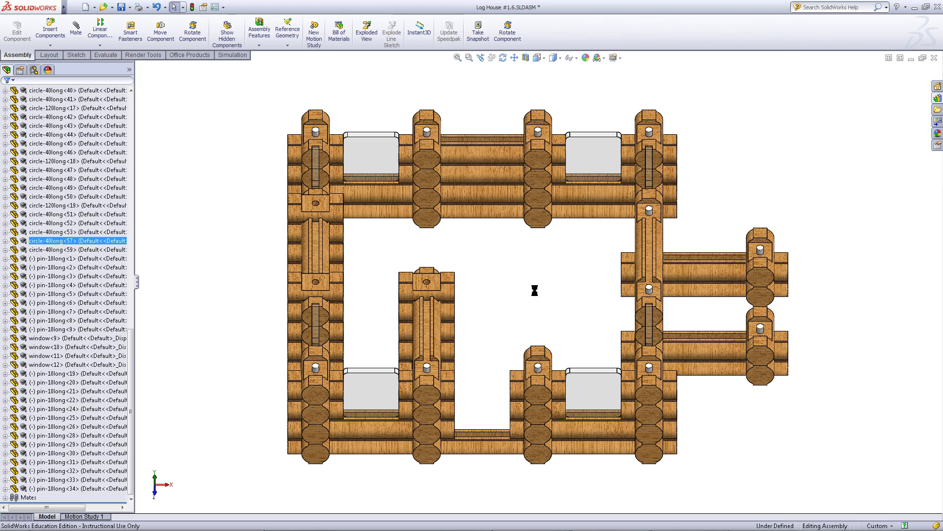
click(501, 276)
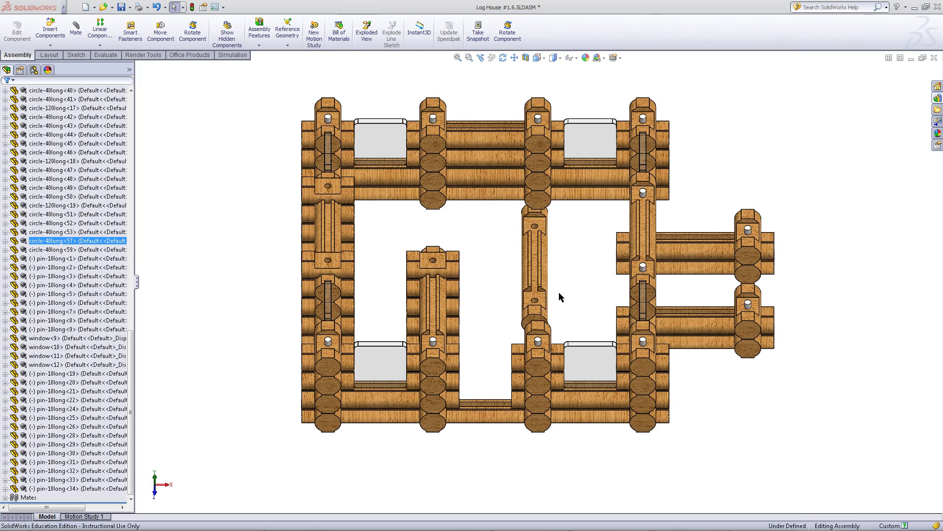
scroll(534, 301, down, 2)
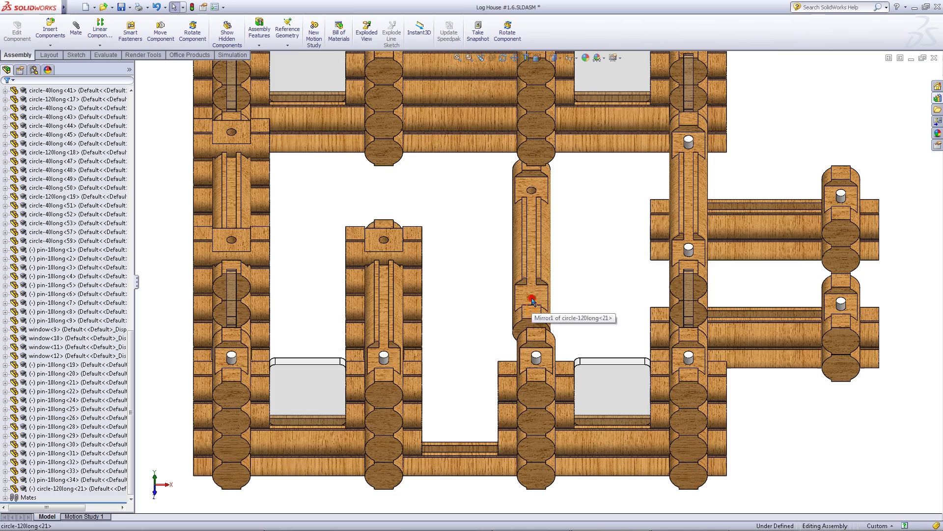
Mate the circle-120long log's two holes concentric with two pins.
click(531, 298)
click(615, 242)
scroll(545, 366, down, 2)
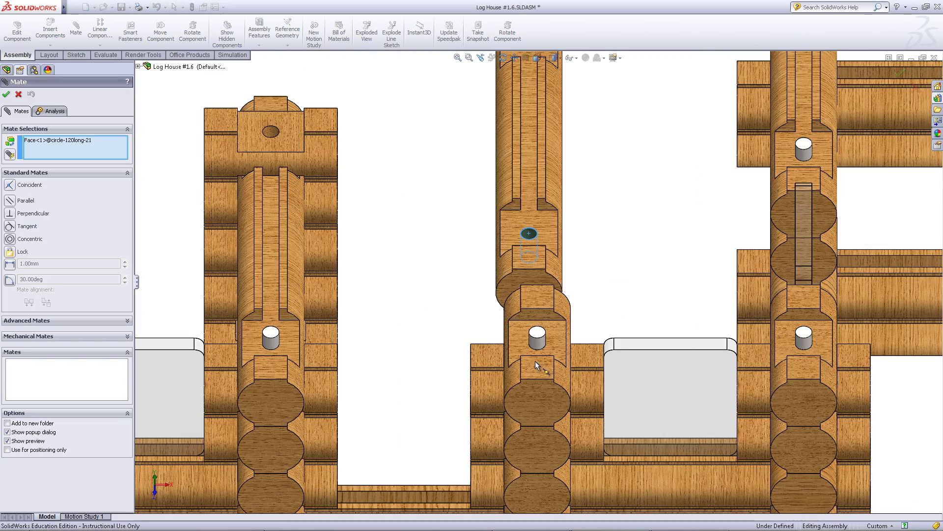
click(543, 339)
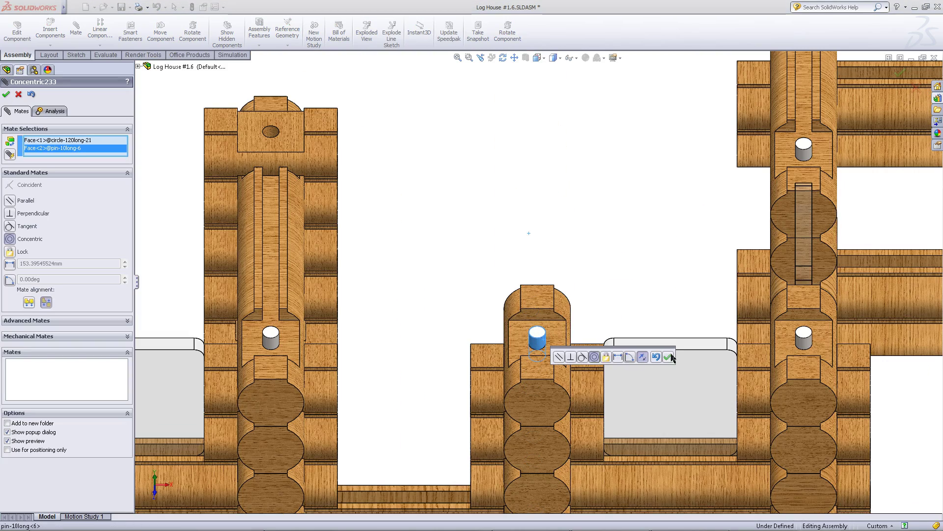
click(671, 354)
scroll(645, 373, up, 5)
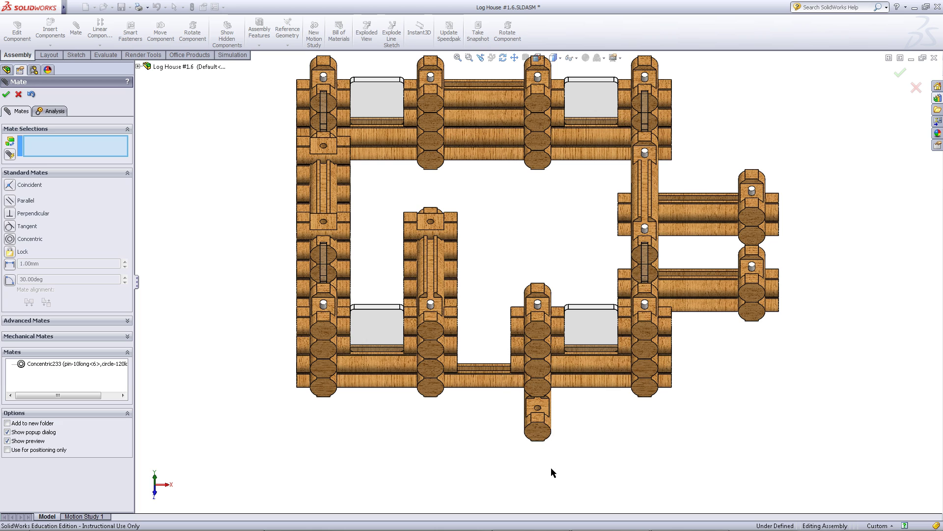
drag(537, 435, 562, 503)
scroll(460, 447, down, 3)
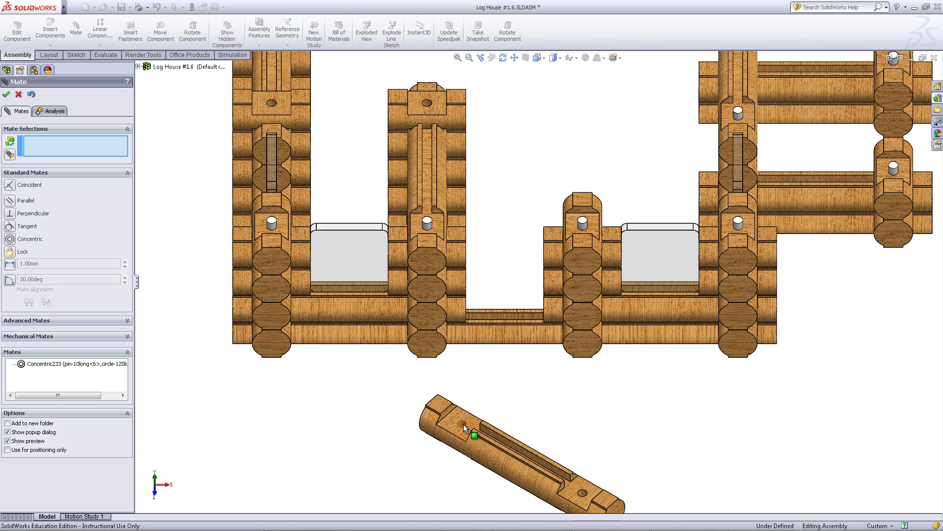
click(464, 424)
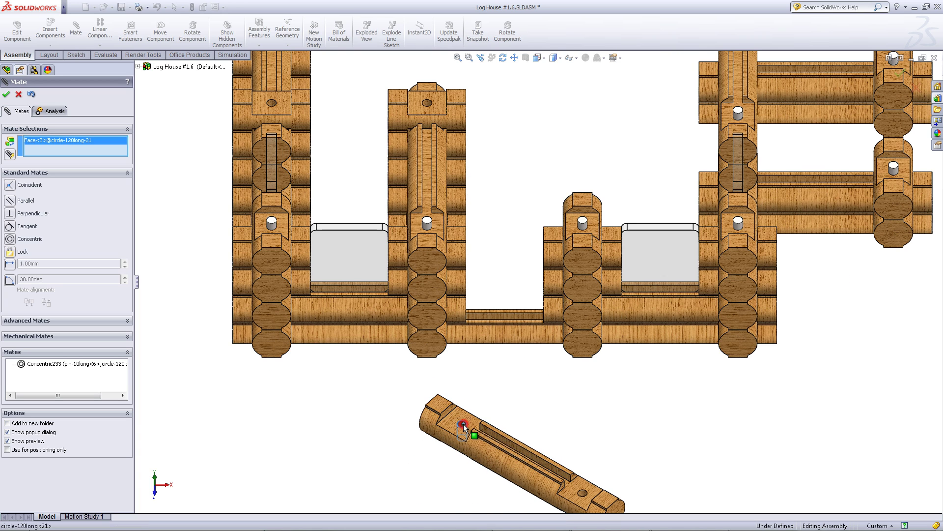
click(738, 227)
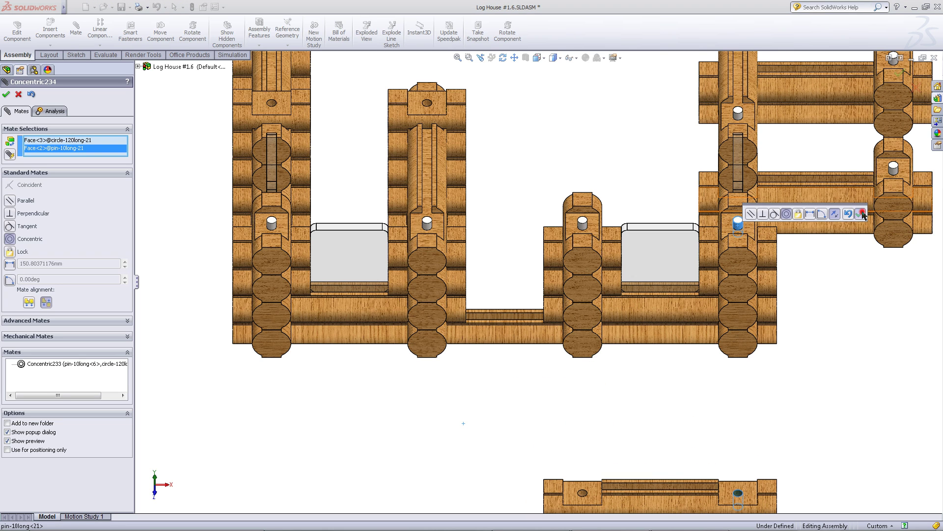
click(861, 213)
Rest the new log coincident on the 40-long log below.
click(750, 231)
scroll(753, 330, up, 3)
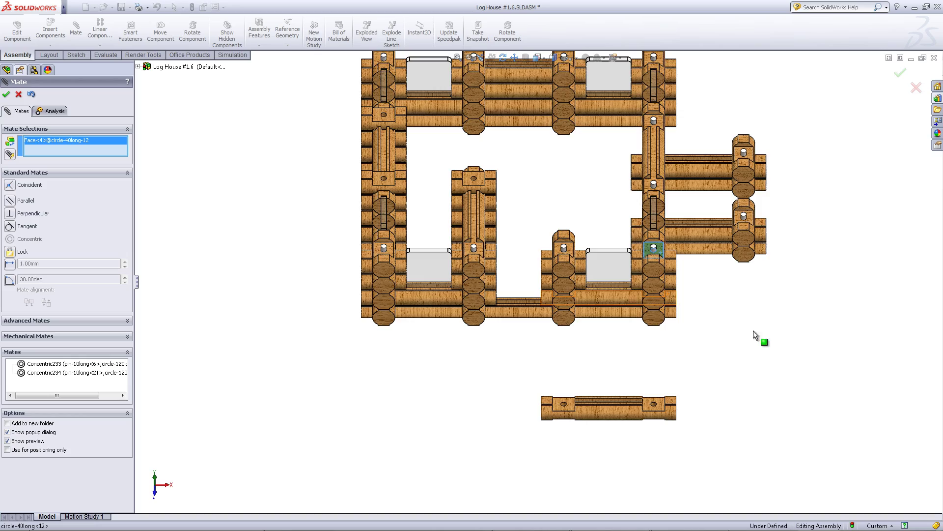
middle_drag(753, 330, 632, 187)
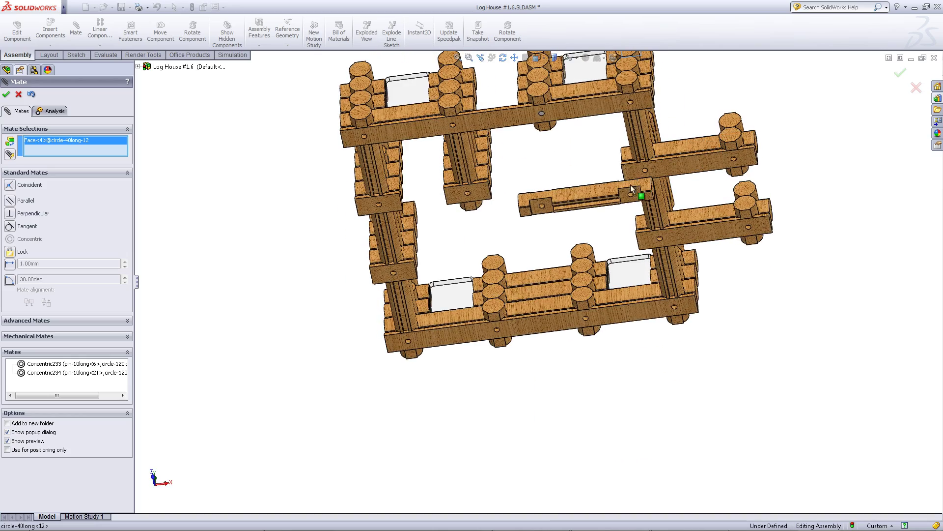
click(638, 194)
scroll(585, 162, up, 3)
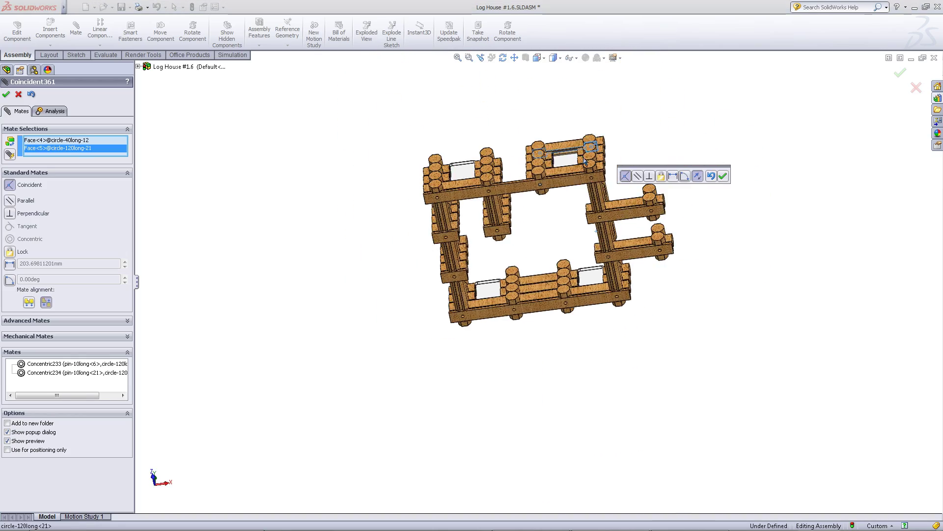
middle_drag(567, 131, 612, 248)
click(722, 176)
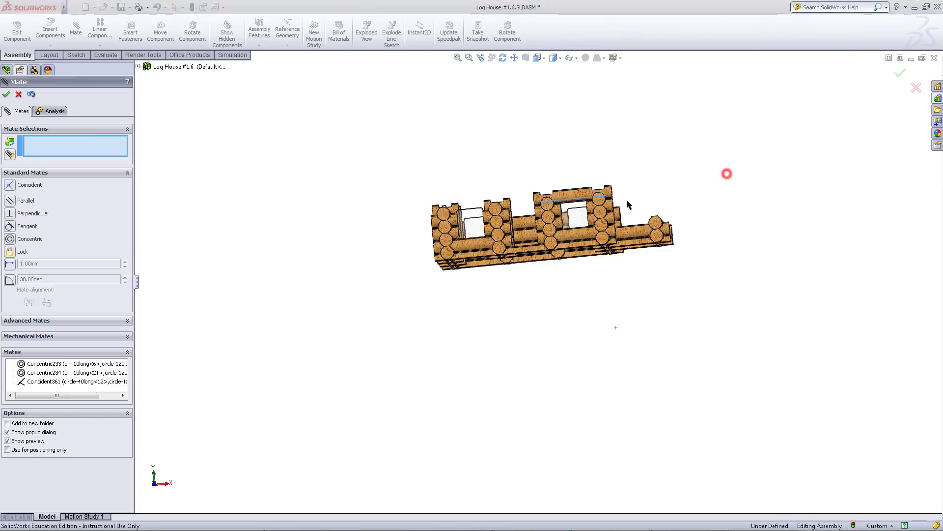
scroll(558, 252, down, 4)
scroll(559, 253, down, 3)
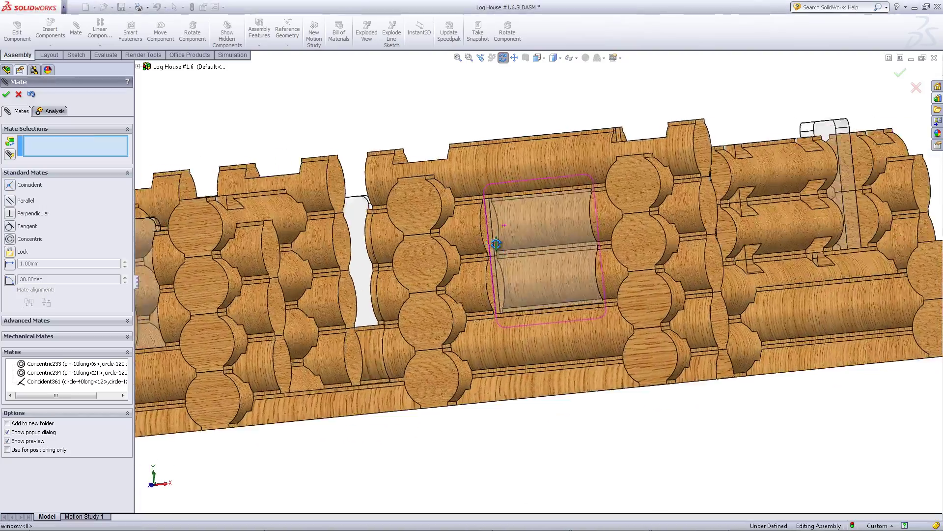